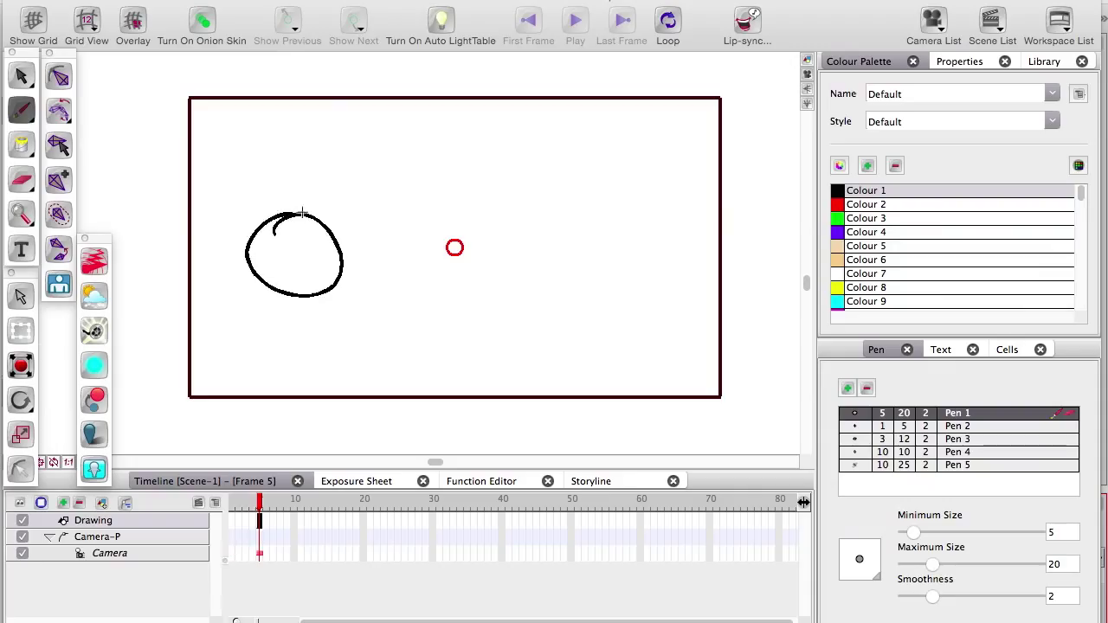
Brush a cartoon face with eyes, a curved smiling mouth and a large outer circle.
left_click_drag(259, 261, 272, 268)
mouse_move(394, 235)
left_mouse_down()
mouse_move(356, 225)
mouse_move(396, 234)
left_mouse_up()
mouse_move(377, 223)
left_mouse_down()
mouse_move(386, 228)
mouse_move(351, 283)
left_mouse_up()
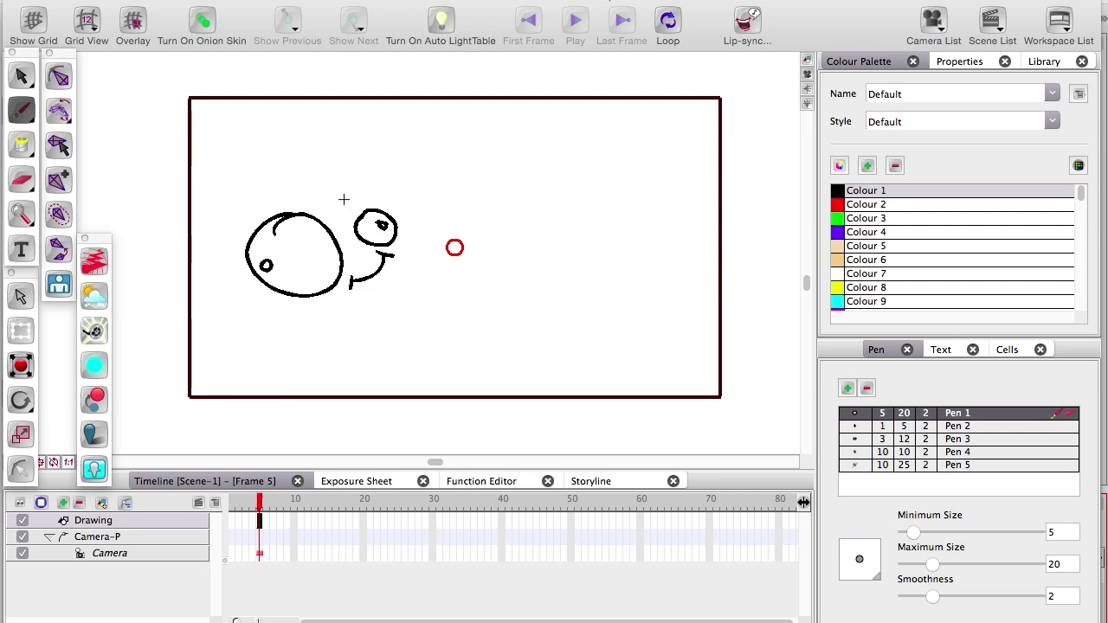
left_click_drag(344, 200, 392, 199)
Extend the drawing's exposure to frame 21, add a peg, and keyframe it at frames 5 and 21.
left_click_drag(267, 521, 370, 520)
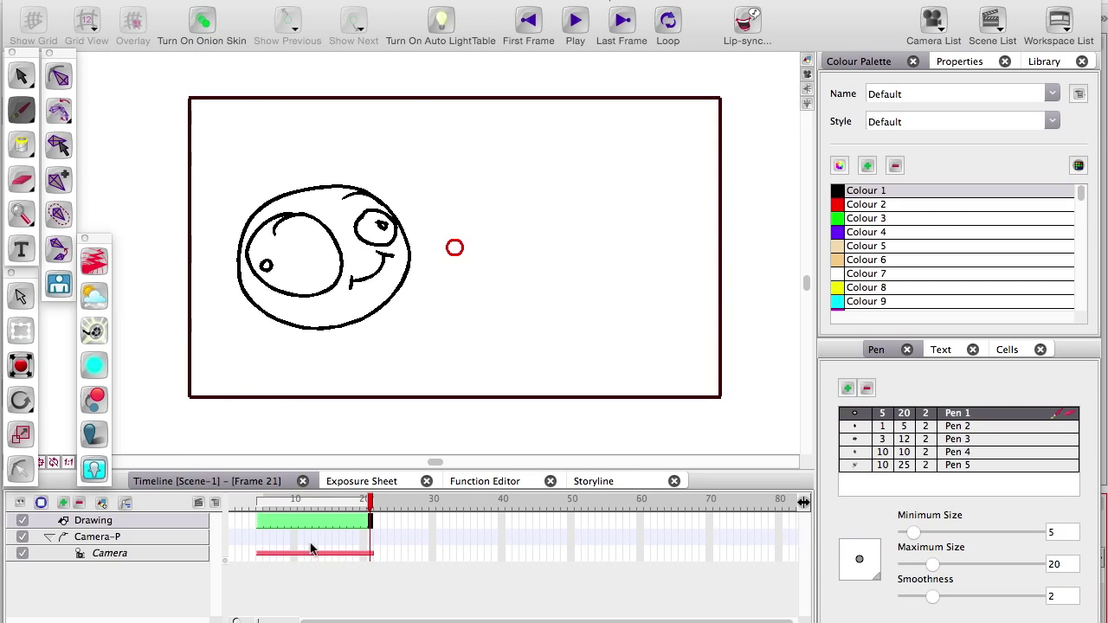
left_click(62, 502)
left_click(261, 538)
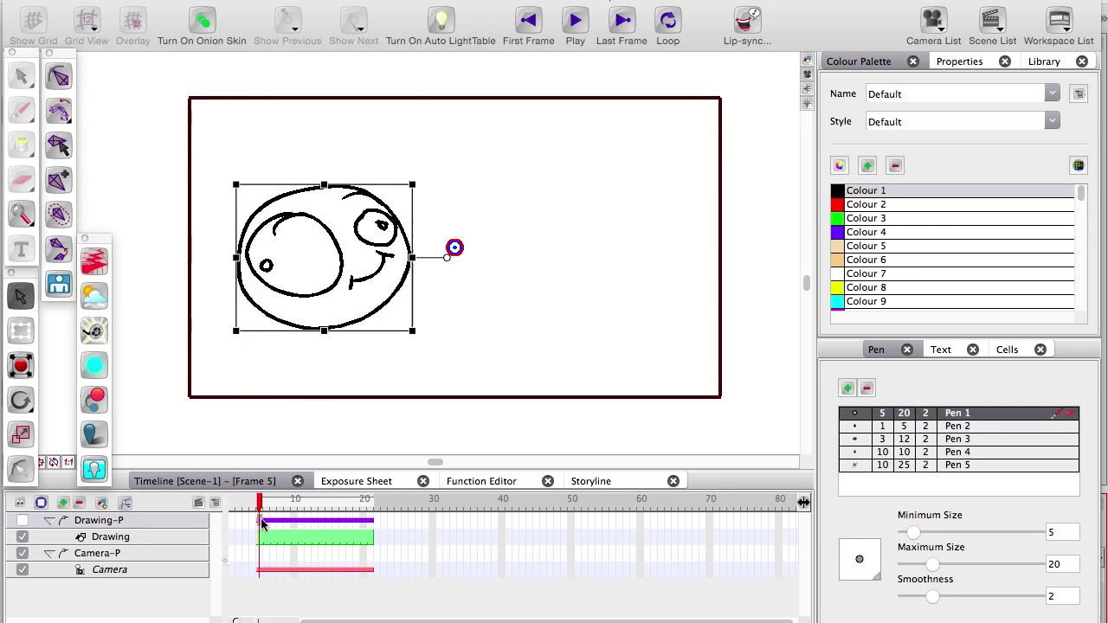
right_click(262, 521)
left_click(294, 430)
left_click(370, 522)
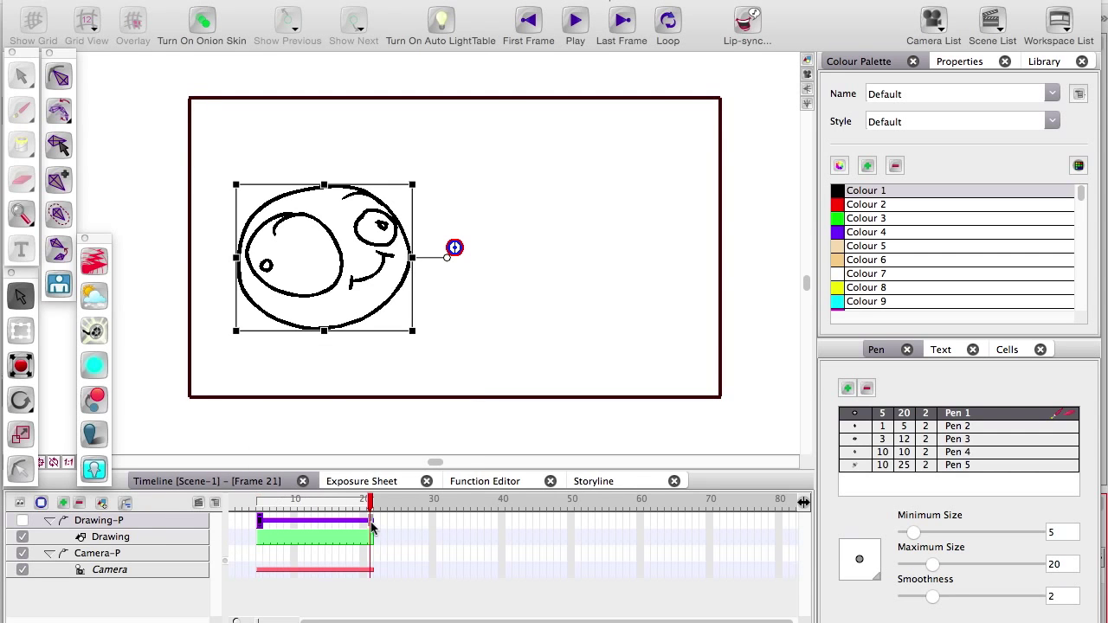
right_click(363, 523)
left_click(370, 522)
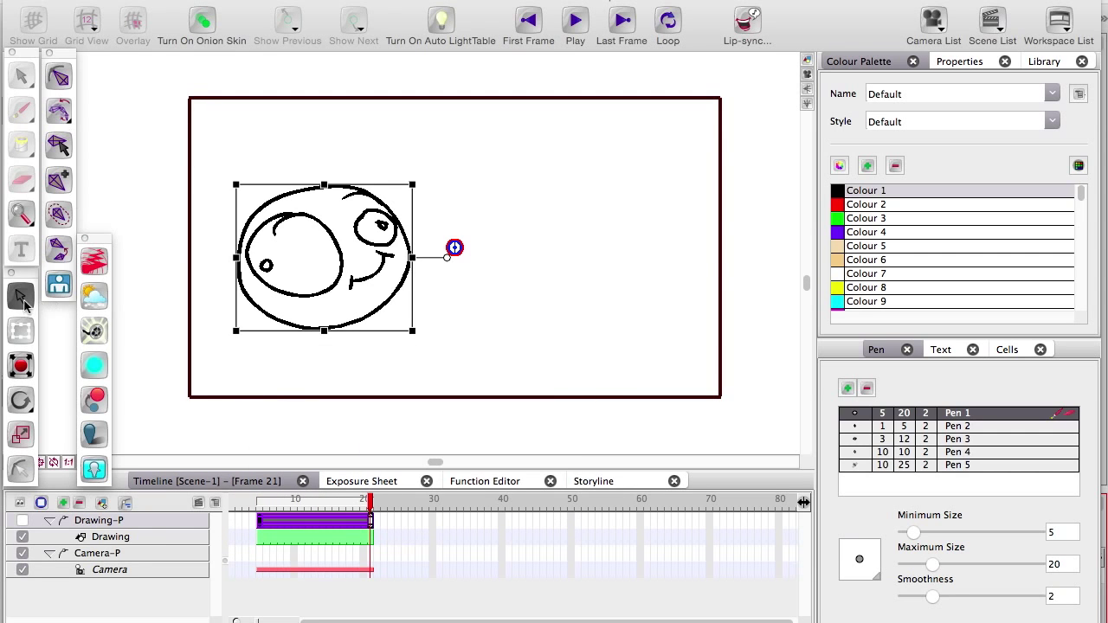
Move the face up and right with the Motion tool, bend its path upward, and preview it.
left_click(21, 330)
mouse_move(324, 257)
left_mouse_down()
mouse_move(630, 247)
mouse_move(623, 192)
left_mouse_up()
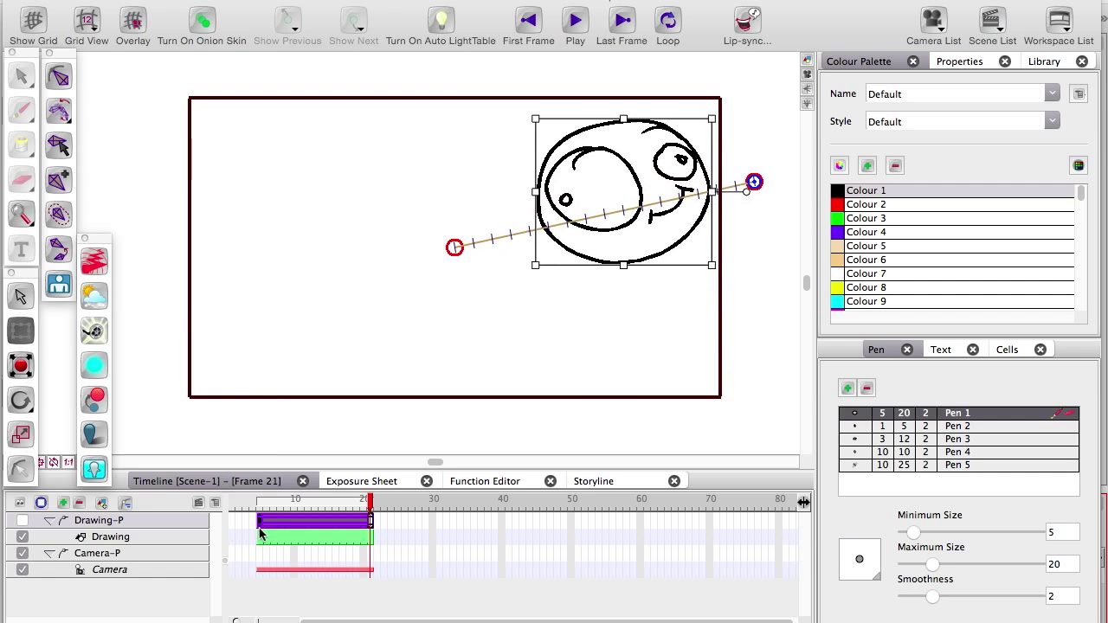
mouse_move(262, 534)
left_mouse_down()
mouse_move(262, 519)
mouse_move(359, 505)
mouse_move(314, 516)
left_mouse_up()
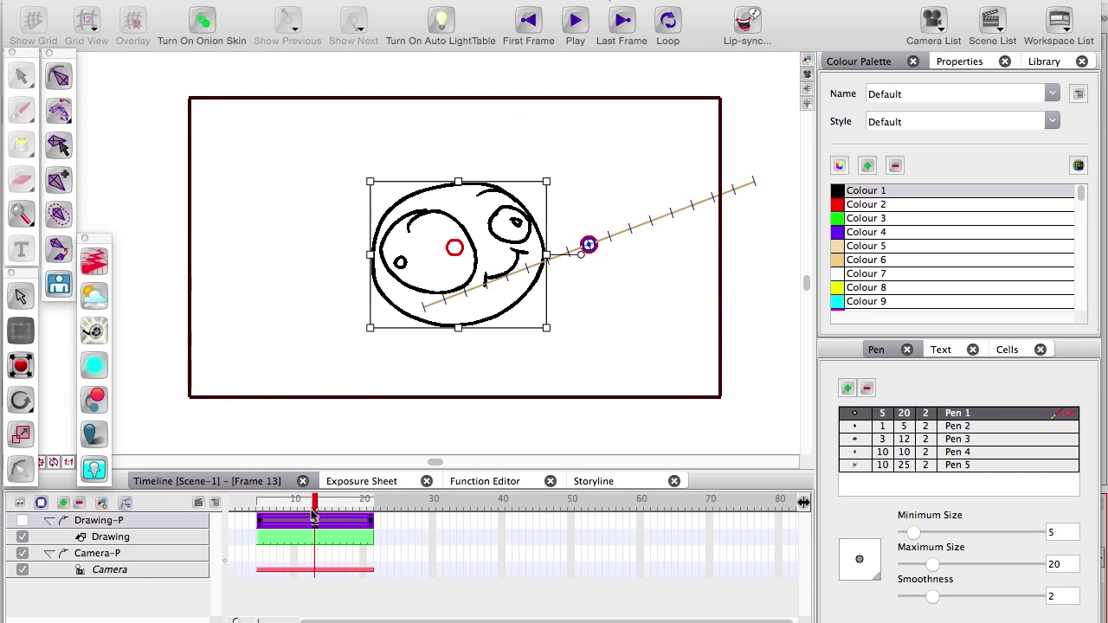
left_click_drag(616, 245, 574, 164)
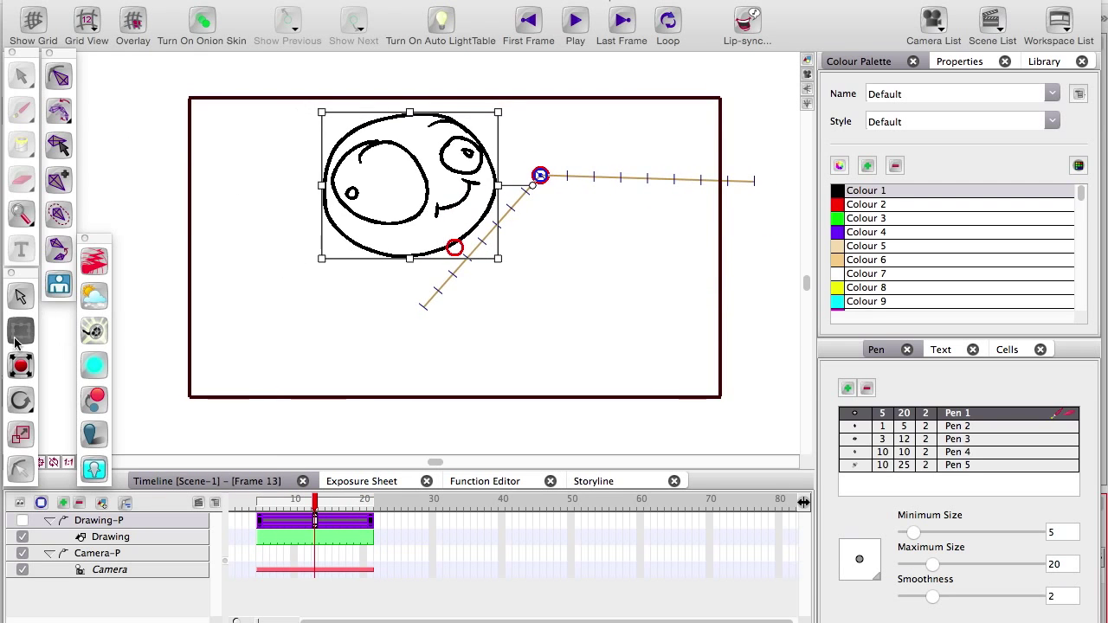
left_click(292, 502)
mouse_move(291, 502)
left_mouse_down()
mouse_move(365, 502)
mouse_move(328, 502)
left_mouse_up()
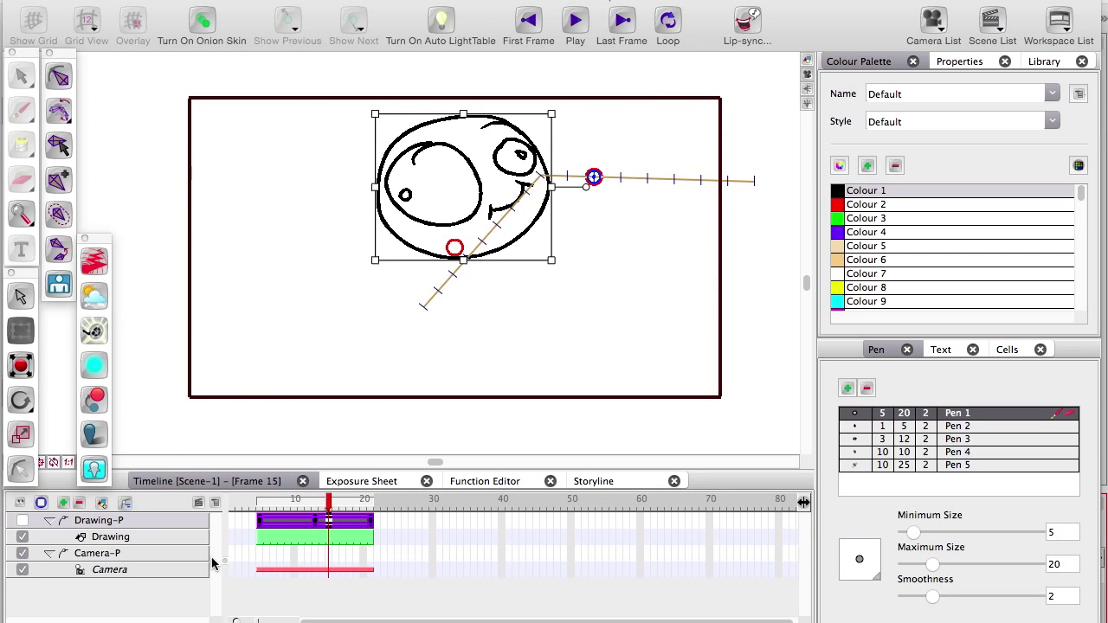
Remove the path keyframe at frame 10.
left_click(294, 536)
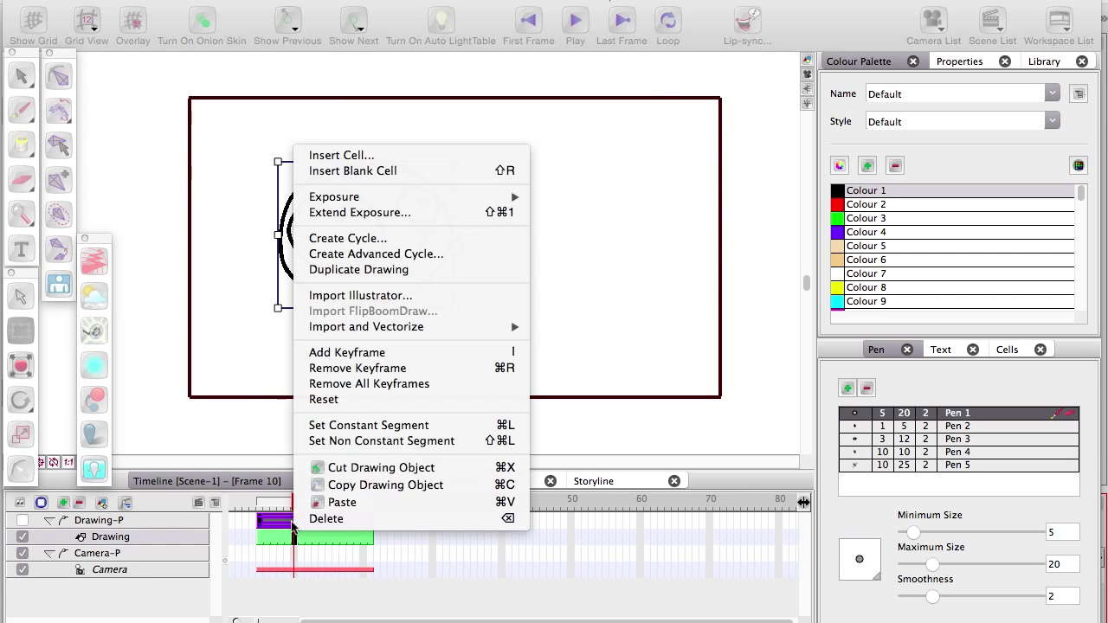
right_click(294, 537)
left_click(346, 368)
Replace the face's smiling mouth with an open oval mouth at frame 10.
scroll(265, 319, "up", 5)
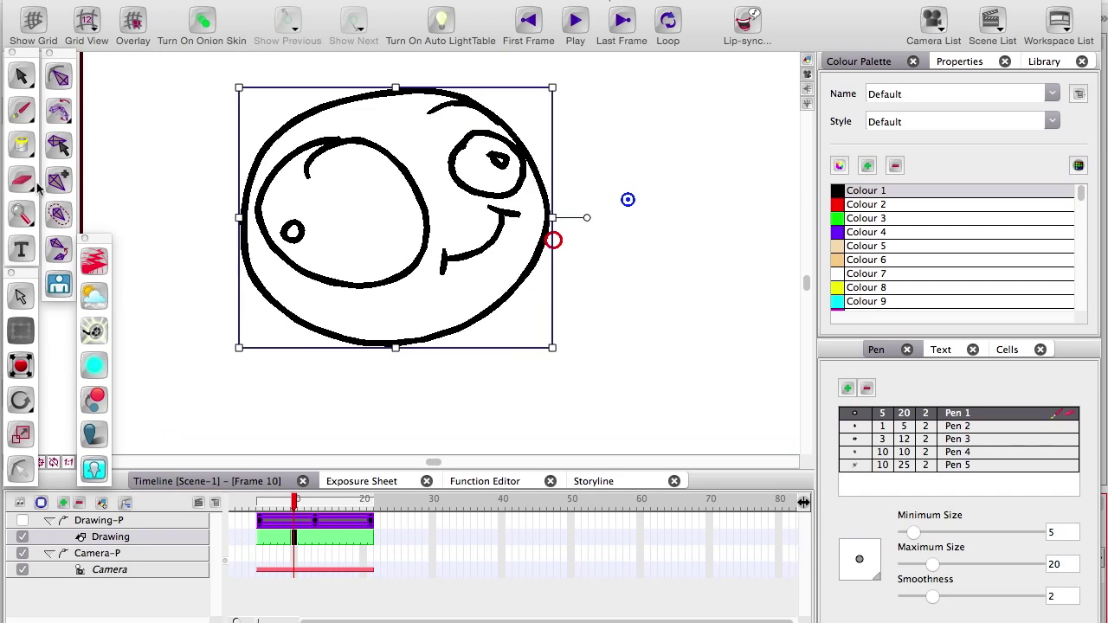
mouse_move(514, 221)
left_mouse_down()
mouse_move(470, 235)
mouse_move(466, 264)
mouse_move(439, 273)
mouse_move(447, 241)
mouse_move(440, 271)
mouse_move(512, 249)
left_mouse_up()
left_click(21, 110)
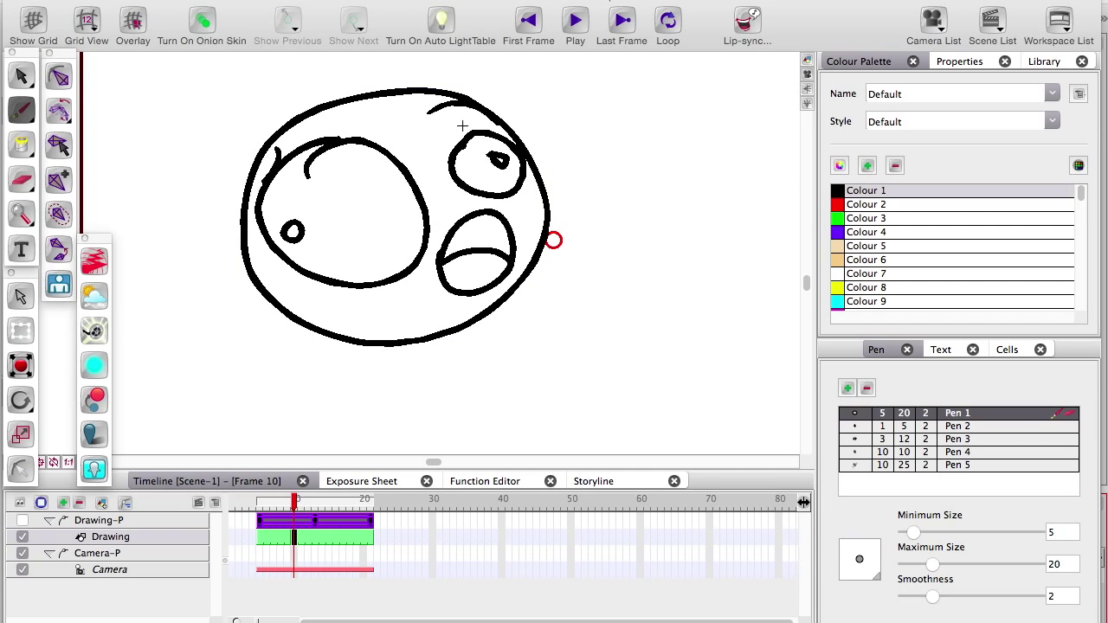
scroll(464, 128, "down", 2)
mouse_move(293, 541)
left_mouse_down()
mouse_move(309, 532)
mouse_move(337, 472)
mouse_move(311, 476)
mouse_move(355, 489)
left_mouse_up()
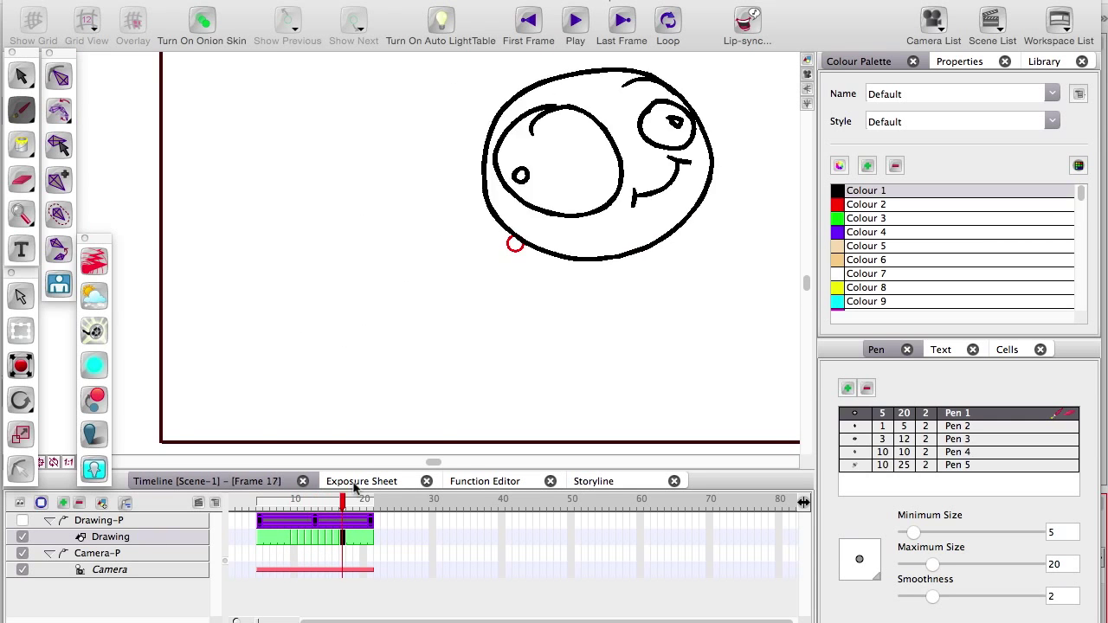
Play the animation through frame 21 and add an arm bone from sleeve to hand.
scroll(467, 260, "down", 3)
left_click(575, 19)
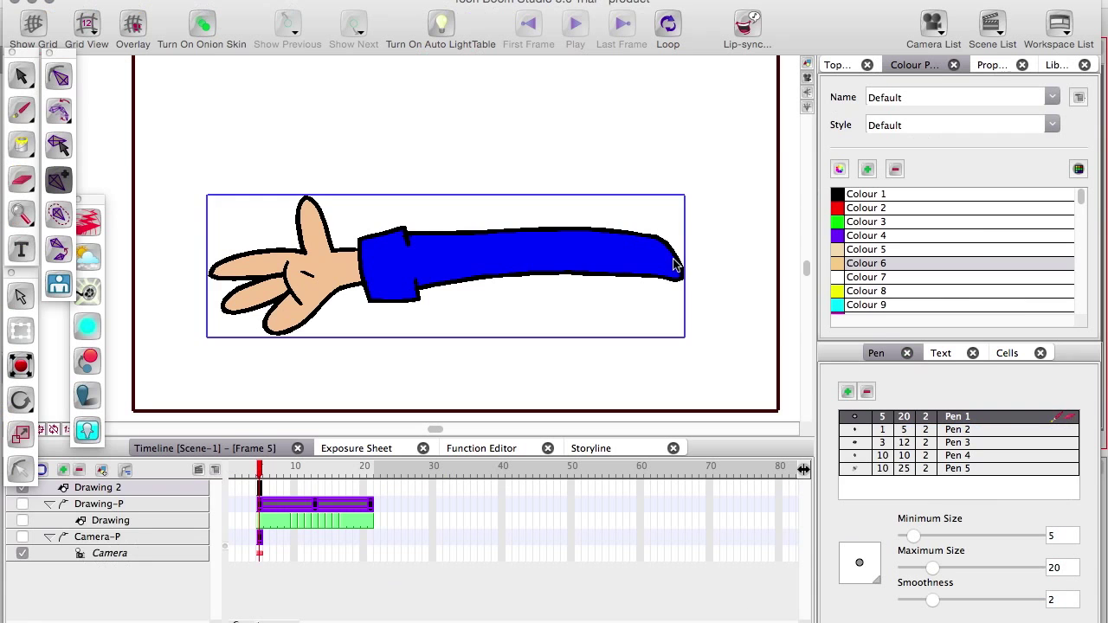
mouse_move(675, 259)
left_mouse_down()
mouse_move(281, 273)
mouse_move(268, 259)
mouse_move(347, 363)
mouse_move(313, 208)
mouse_move(346, 78)
mouse_move(298, 185)
mouse_move(287, 270)
mouse_move(328, 278)
left_mouse_up()
left_click(58, 77)
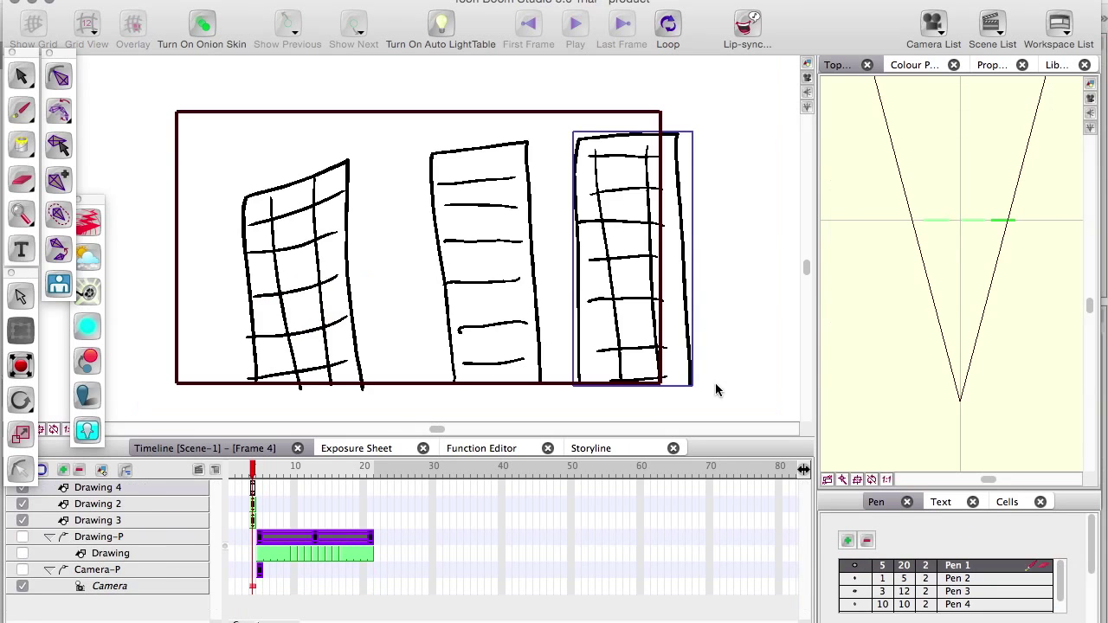
Push the left and right buildings back, bring the middle one forward, and move the camera into the scene.
left_click_drag(998, 218, 1014, 73)
left_click(937, 220)
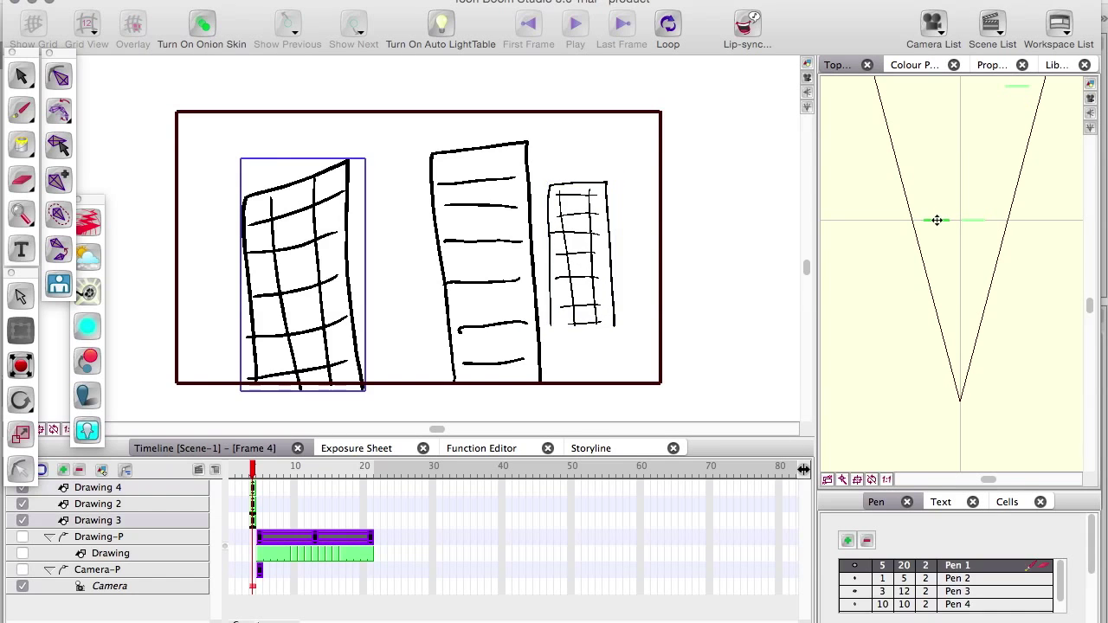
left_click_drag(931, 220, 914, 123)
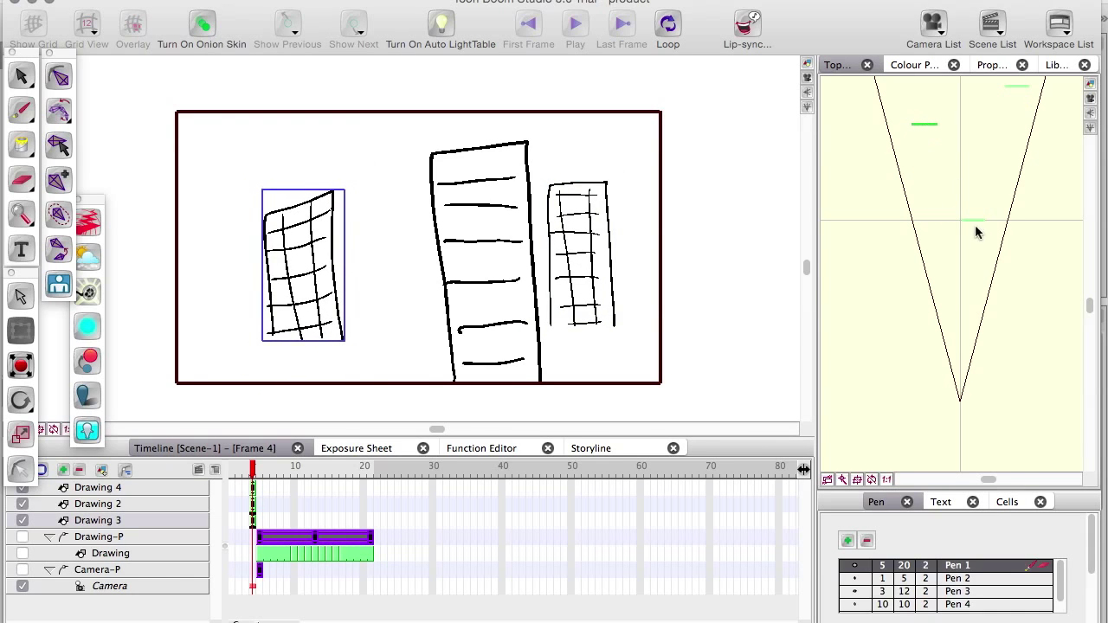
left_click(976, 220)
left_click_drag(975, 220, 964, 305)
left_click(950, 358)
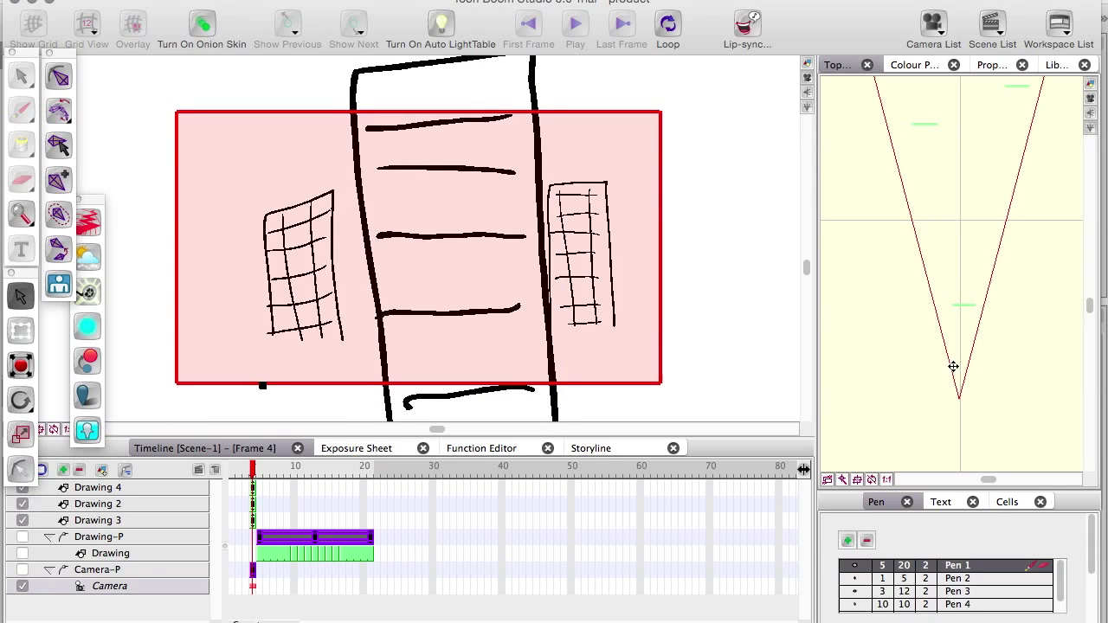
mouse_move(952, 366)
left_mouse_down()
mouse_move(989, 237)
mouse_move(947, 151)
mouse_move(888, 190)
mouse_move(941, 265)
mouse_move(987, 289)
mouse_move(955, 351)
mouse_move(912, 317)
mouse_move(996, 251)
mouse_move(926, 297)
mouse_move(915, 352)
mouse_move(981, 366)
left_mouse_up()
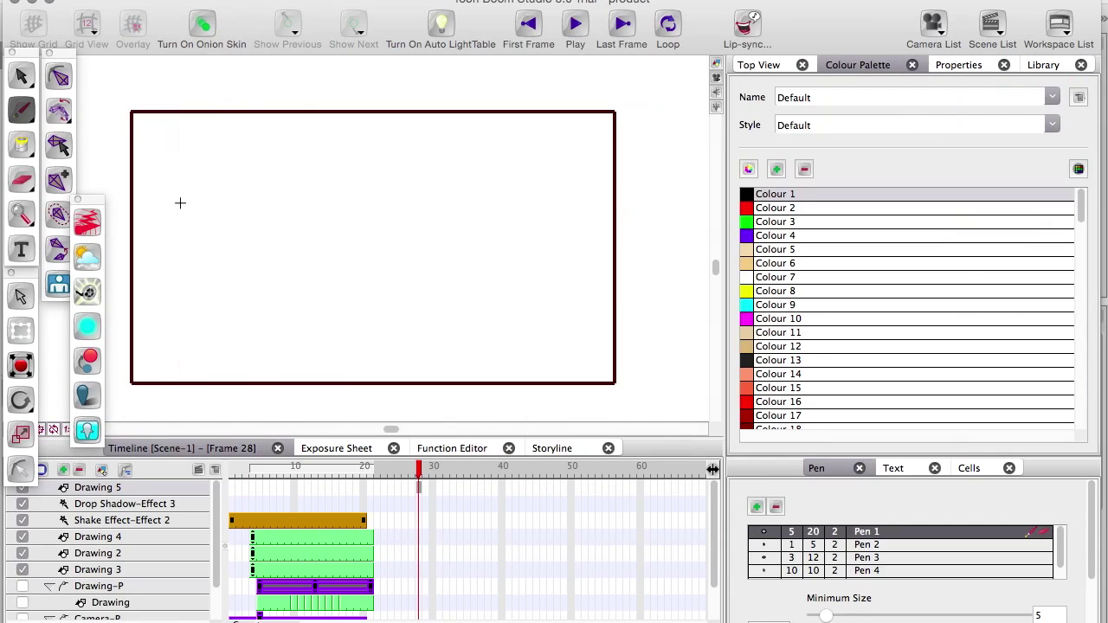
Draw three circles and fill each with green Colour 3.
mouse_move(178, 203)
left_mouse_down()
mouse_move(275, 232)
mouse_move(208, 172)
left_mouse_up()
mouse_move(319, 201)
left_mouse_down()
mouse_move(378, 173)
mouse_move(318, 192)
left_mouse_up()
mouse_move(460, 268)
left_mouse_down()
mouse_move(524, 334)
mouse_move(463, 269)
left_mouse_up()
left_click(22, 145)
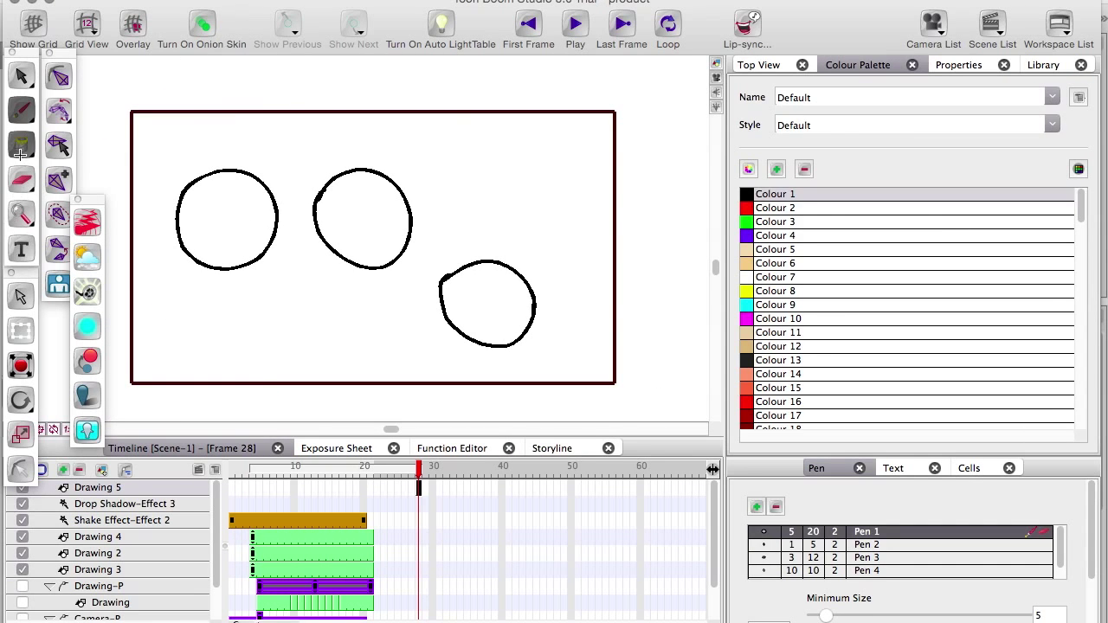
left_click(742, 223)
left_click(234, 205)
left_click(359, 216)
left_click(497, 292)
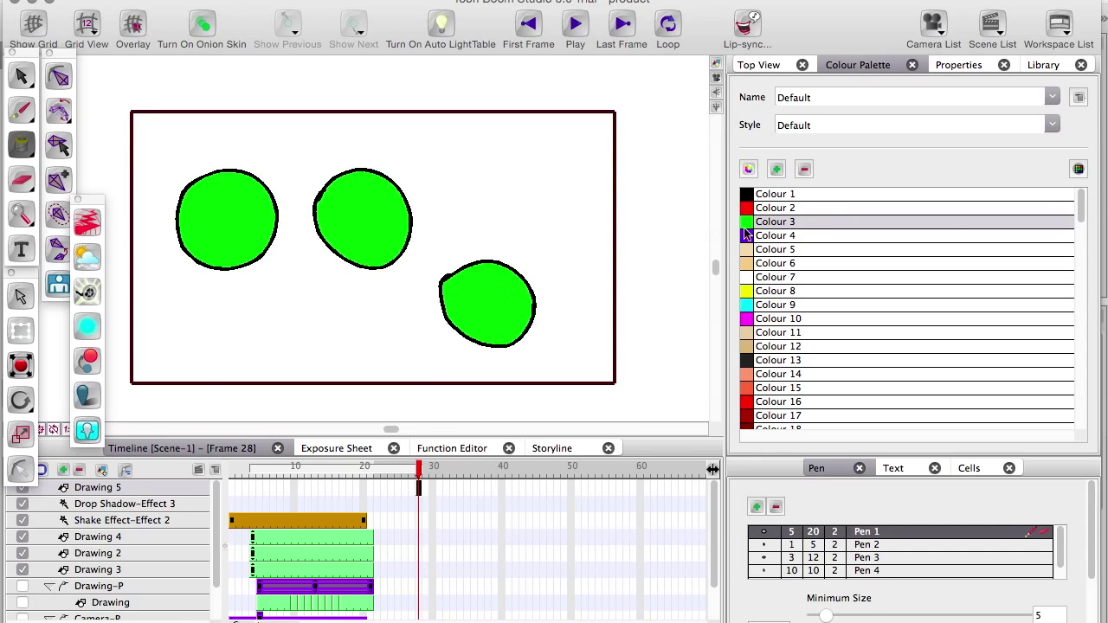
Change Colour 3 from green to red in the colour editor, then set it back to green.
double_click(746, 222)
left_click_drag(329, 222, 772, 239)
left_click_drag(749, 297, 809, 333)
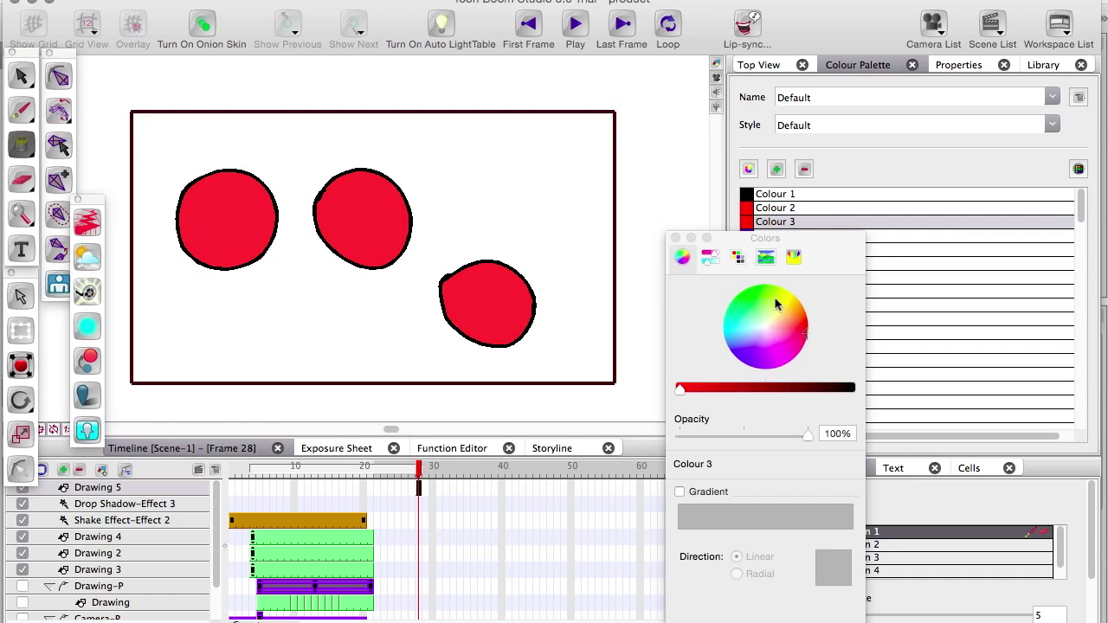
left_click(675, 237)
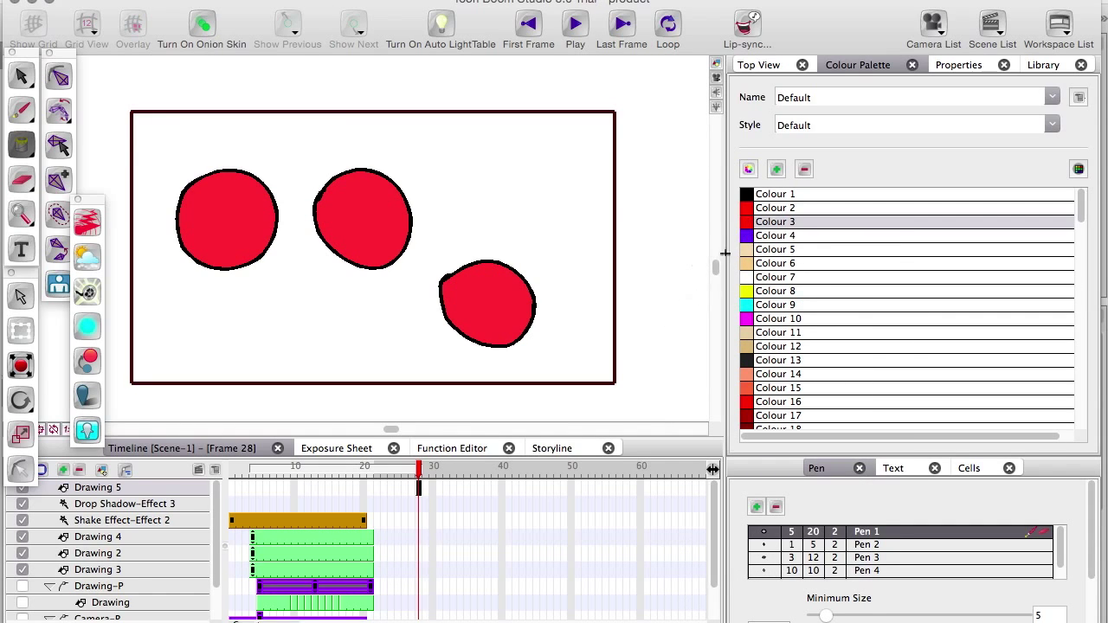
double_click(746, 222)
left_click(748, 288)
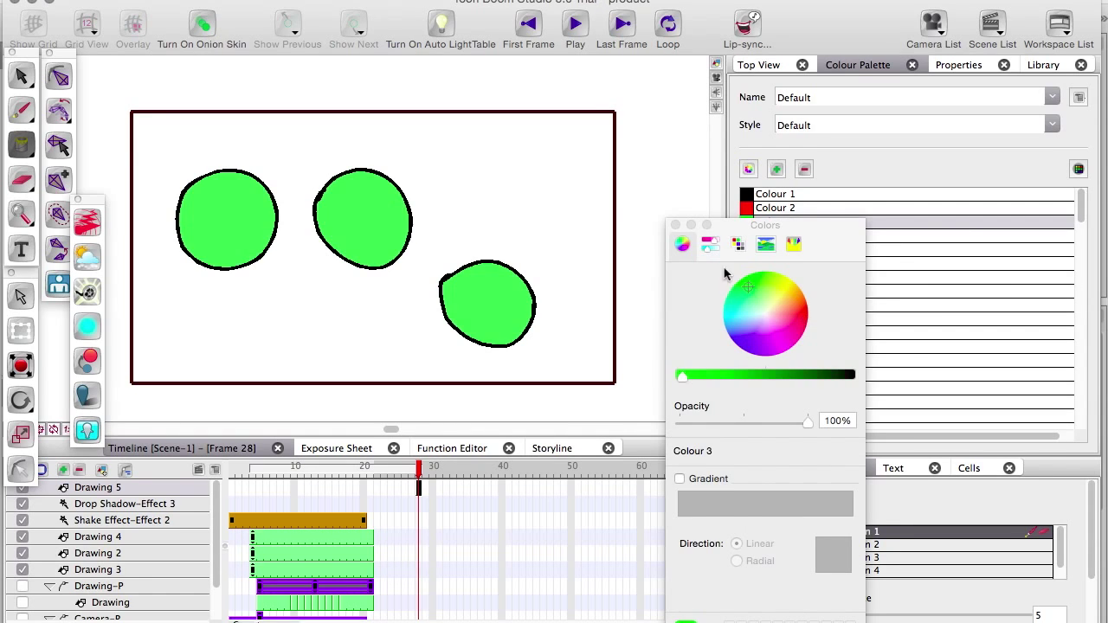
left_click(676, 225)
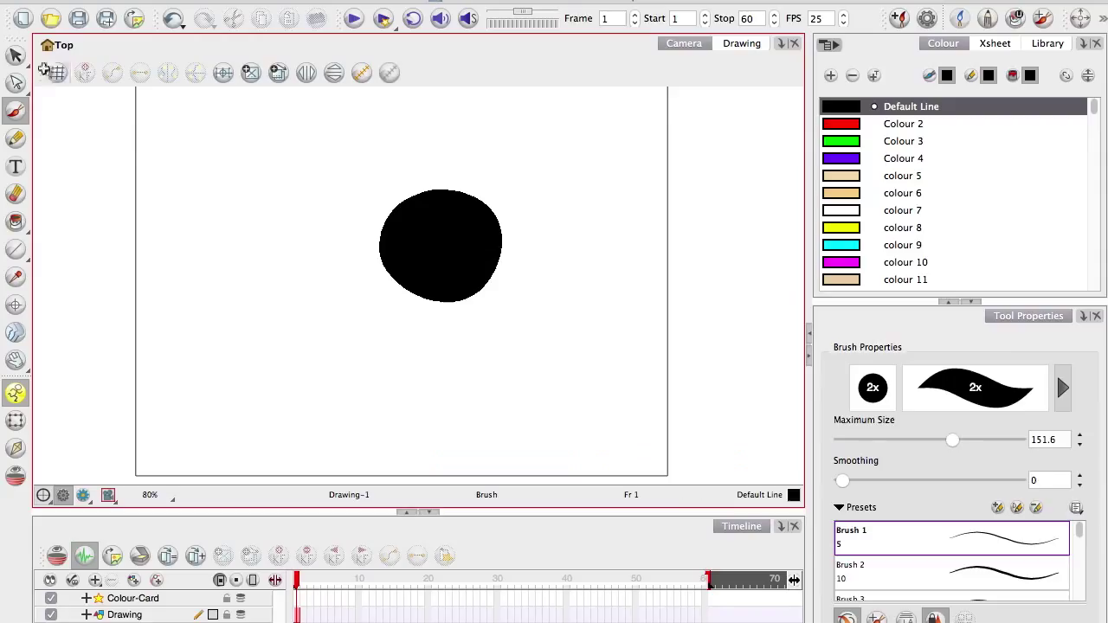
Select the black circle and move it up and to the left.
left_click(16, 54)
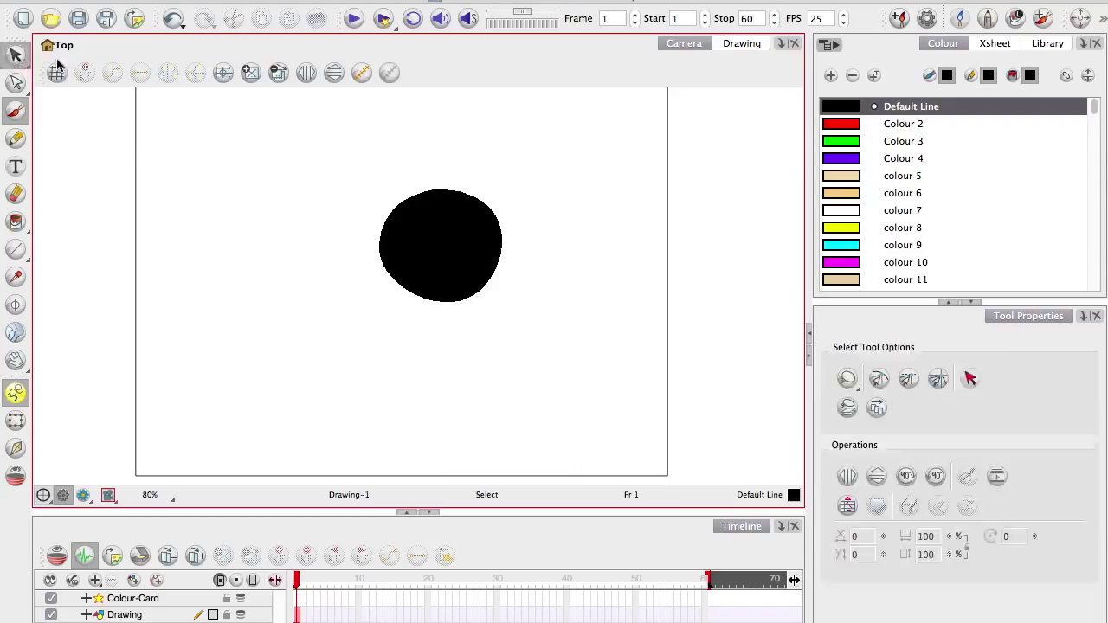
left_click(406, 270)
left_click_drag(418, 276, 263, 235)
scroll(165, 95, "up", 2)
scroll(265, 279, "up", 2)
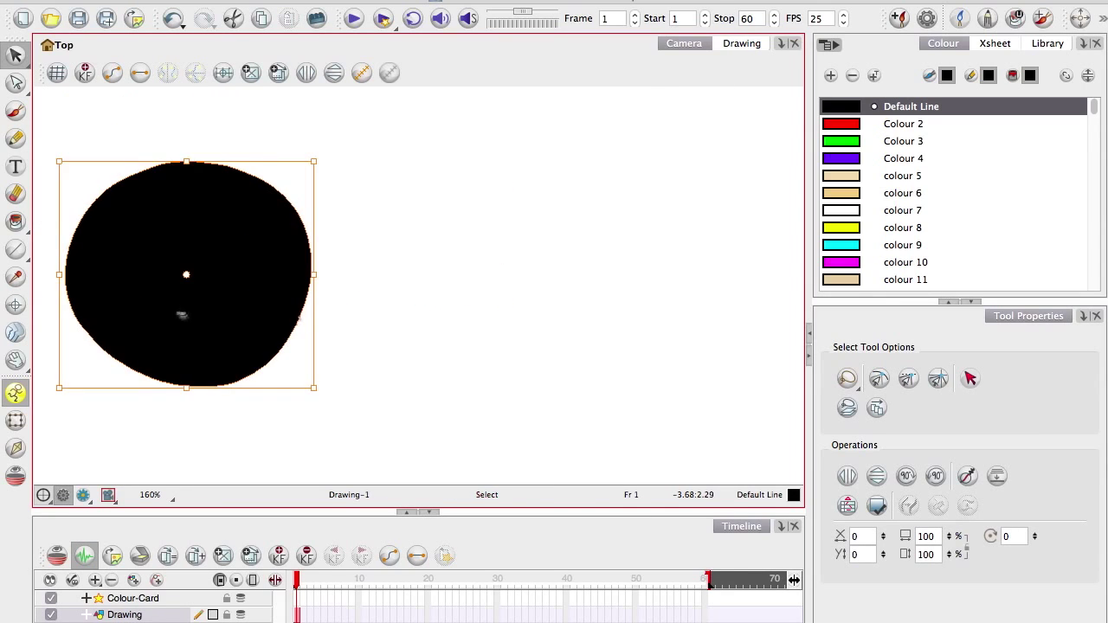
Cut off the circle's right part with the Cutter and pull the lens-shaped piece right.
left_click(11, 55)
left_click(82, 71)
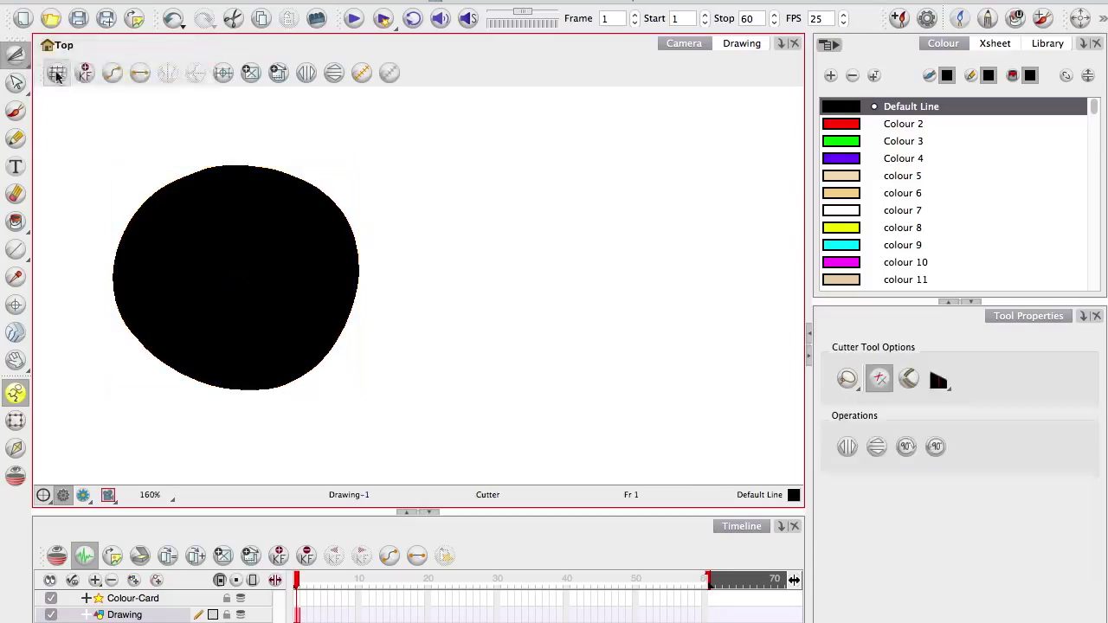
mouse_move(372, 160)
left_mouse_down()
mouse_move(285, 372)
mouse_move(398, 405)
left_mouse_up()
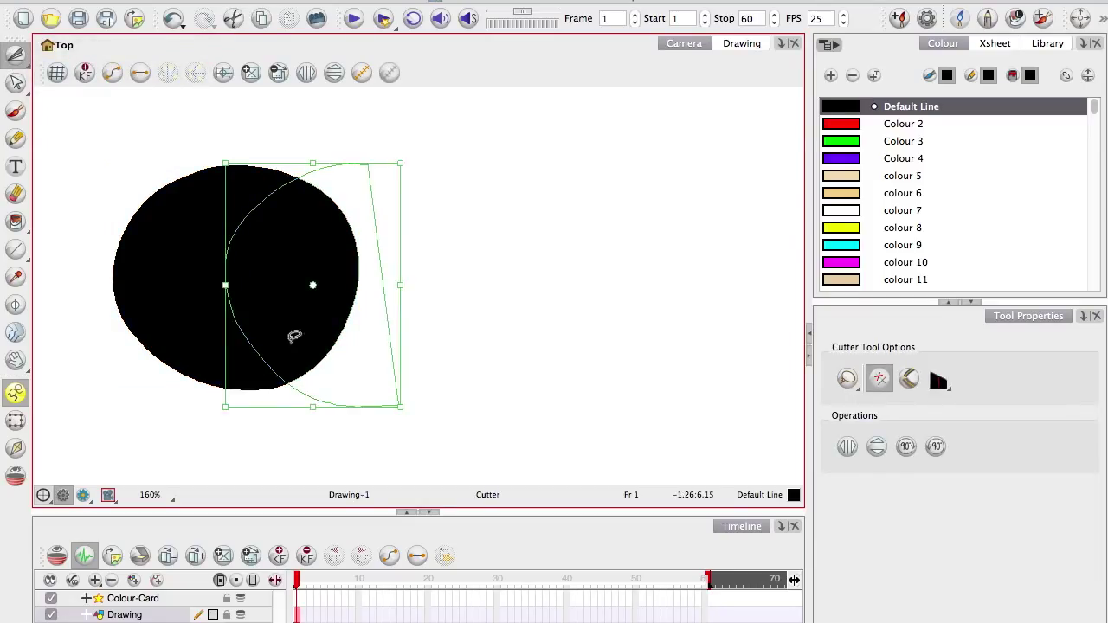
left_click_drag(275, 342, 477, 362)
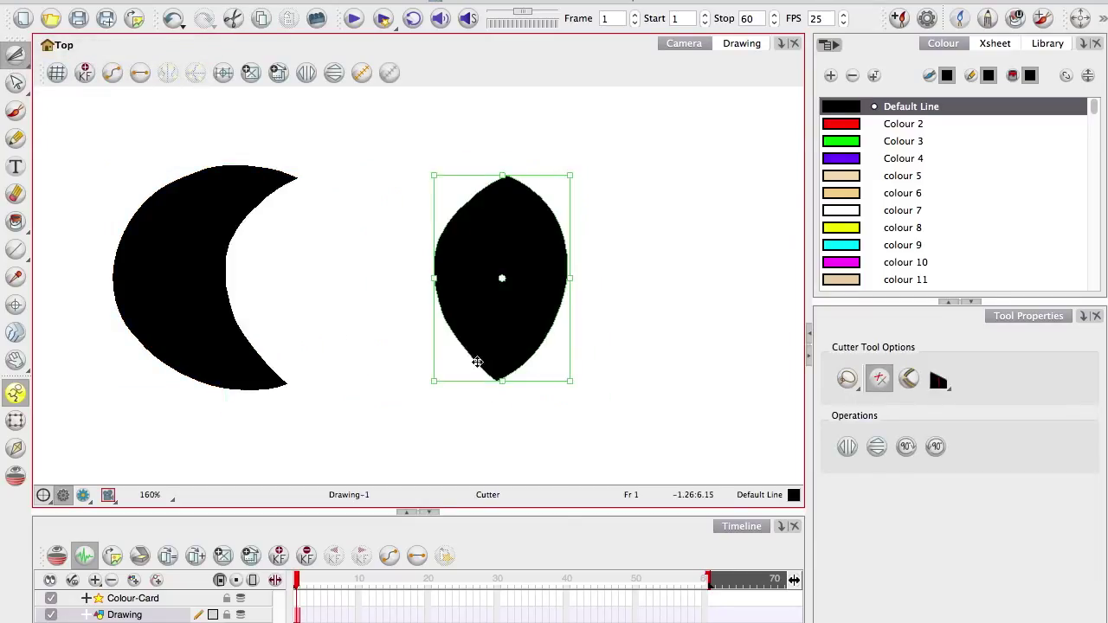
Return to the Select tool and select both black shapes together.
left_click(16, 53)
left_click(86, 49)
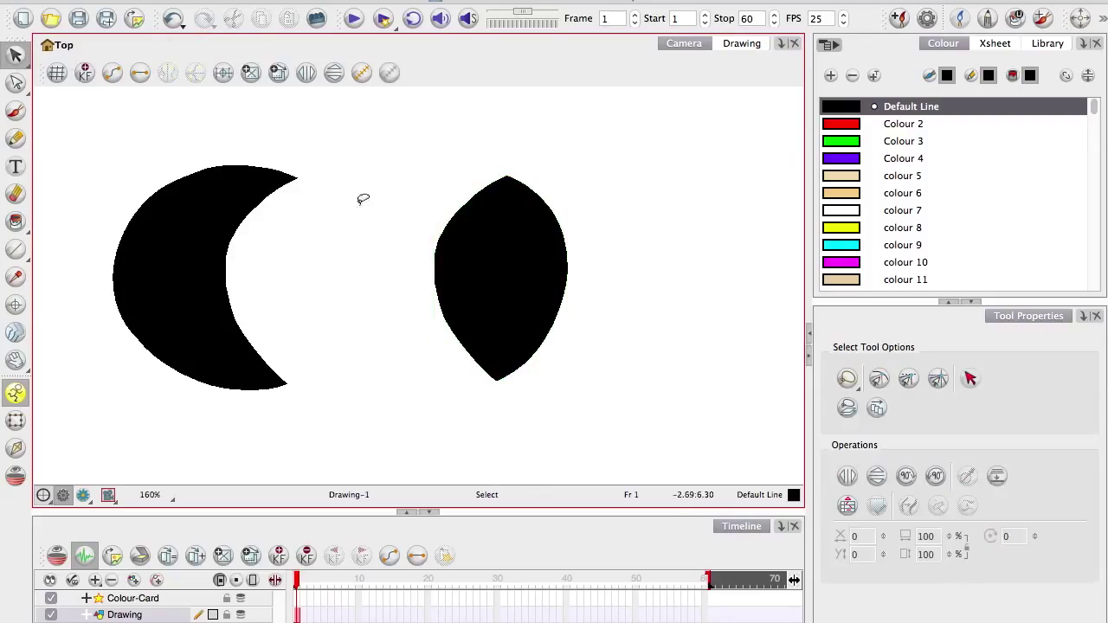
left_click(208, 251)
left_click(303, 442)
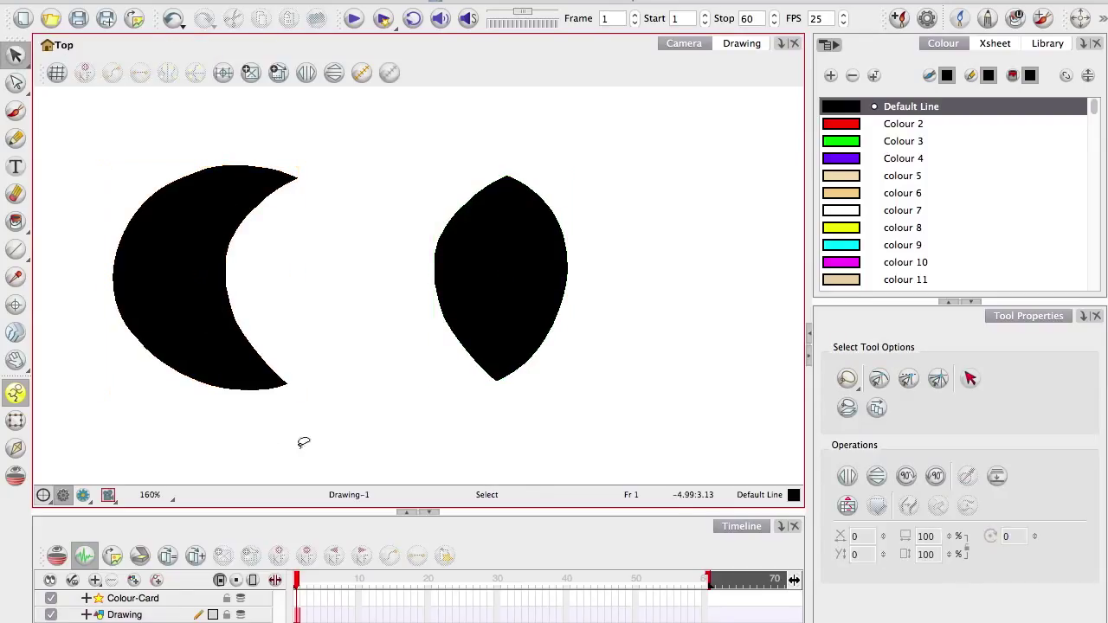
mouse_move(588, 381)
left_mouse_down()
mouse_move(485, 346)
mouse_move(334, 400)
left_mouse_up()
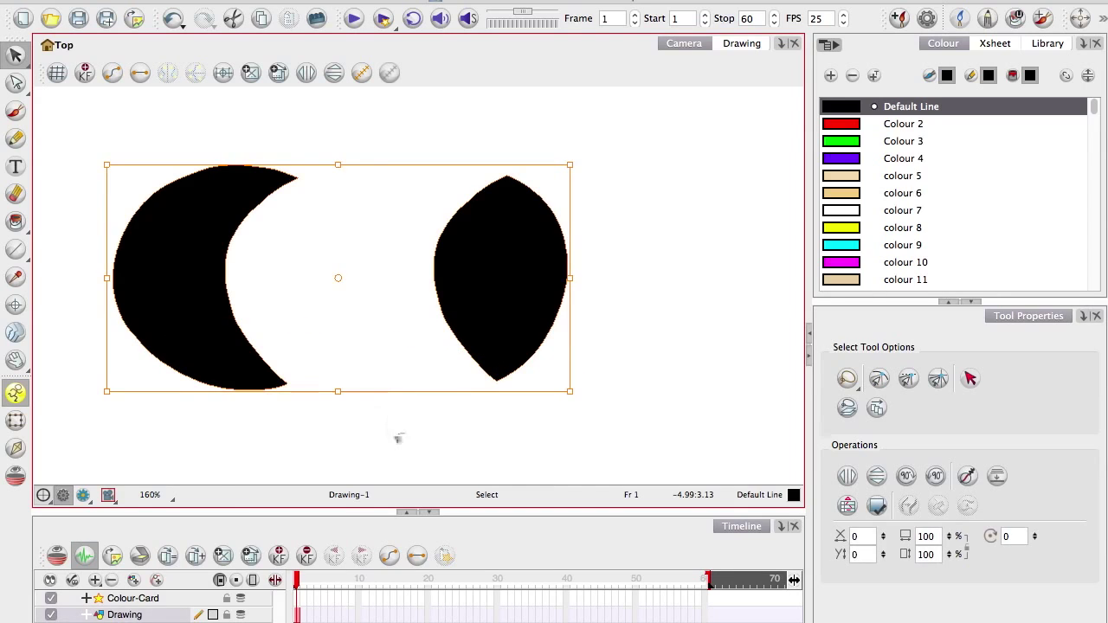
Delete the black shapes and brush four parallel black strokes.
key("Delete")
key("ctrl+z")
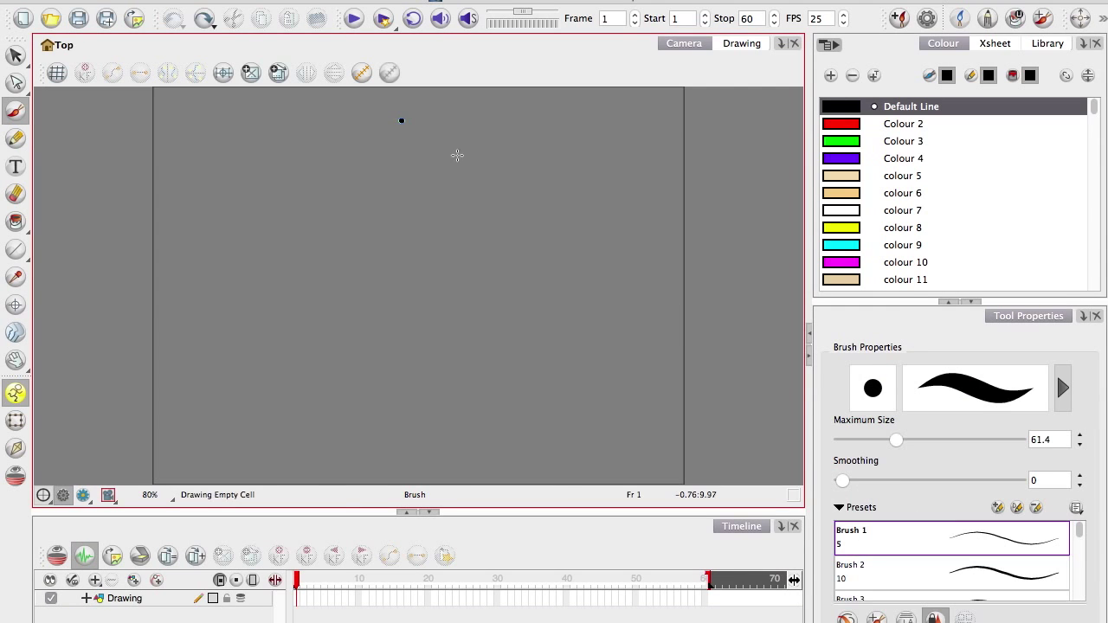
key("ctrl+shift+z")
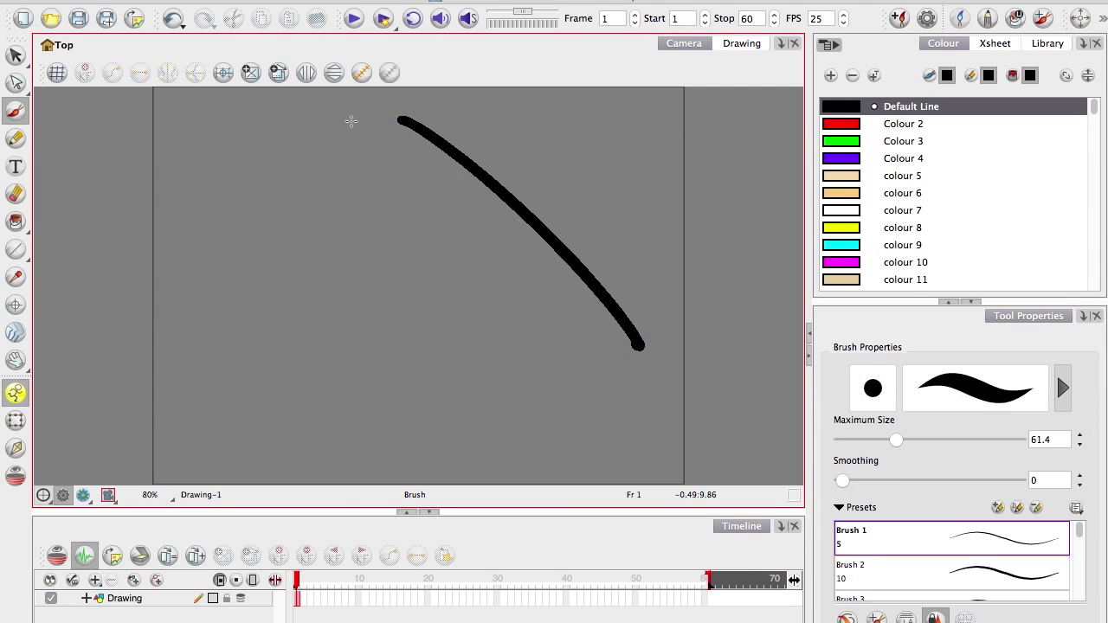
mouse_move(350, 124)
left_mouse_down()
mouse_move(394, 151)
mouse_move(599, 375)
left_mouse_up()
mouse_move(307, 154)
left_mouse_down()
mouse_move(465, 272)
mouse_move(575, 420)
left_mouse_up()
left_click_drag(269, 190, 530, 441)
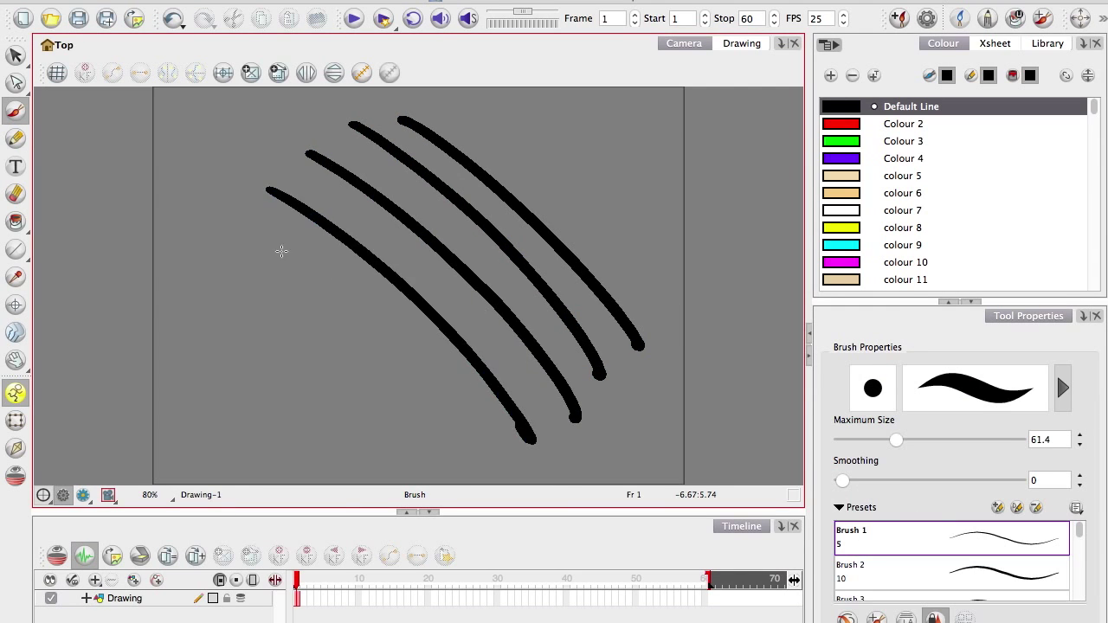
left_click_drag(227, 233, 439, 420)
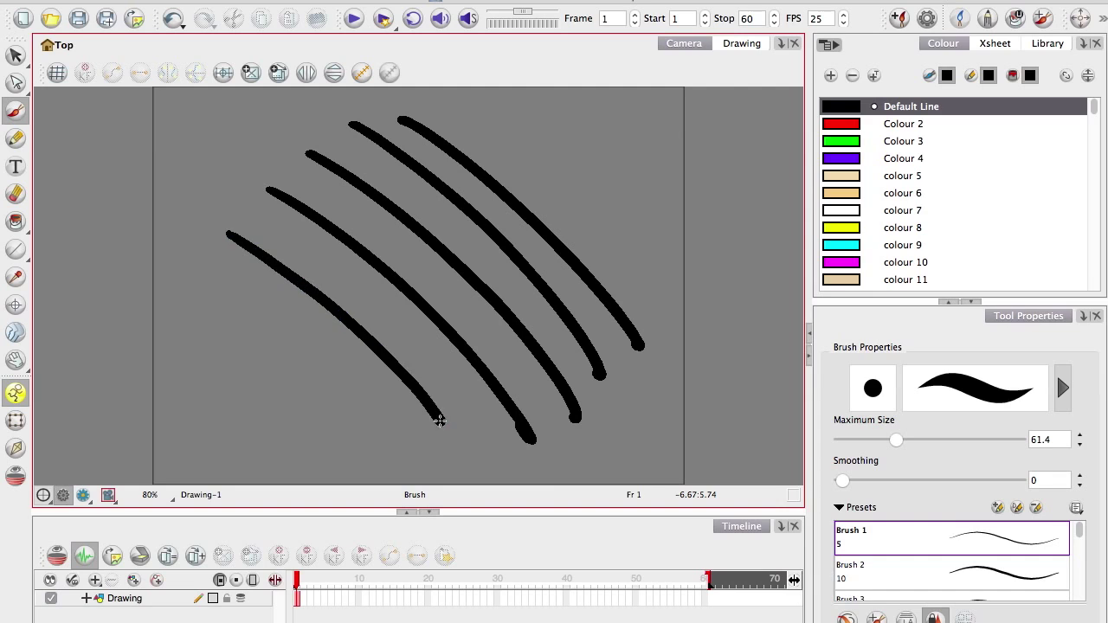
Switch to red and draw three red strokes across the black ones.
left_click(831, 126)
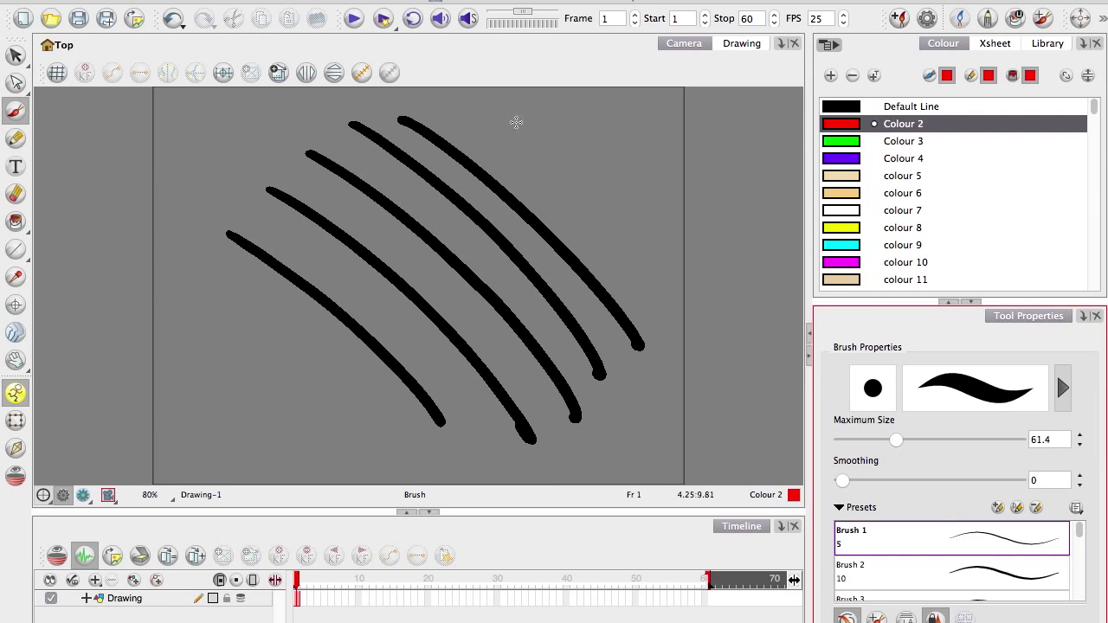
mouse_move(509, 131)
left_mouse_down()
mouse_move(314, 321)
mouse_move(293, 364)
left_mouse_up()
mouse_move(576, 190)
left_mouse_down()
mouse_move(504, 222)
mouse_move(377, 376)
left_mouse_up()
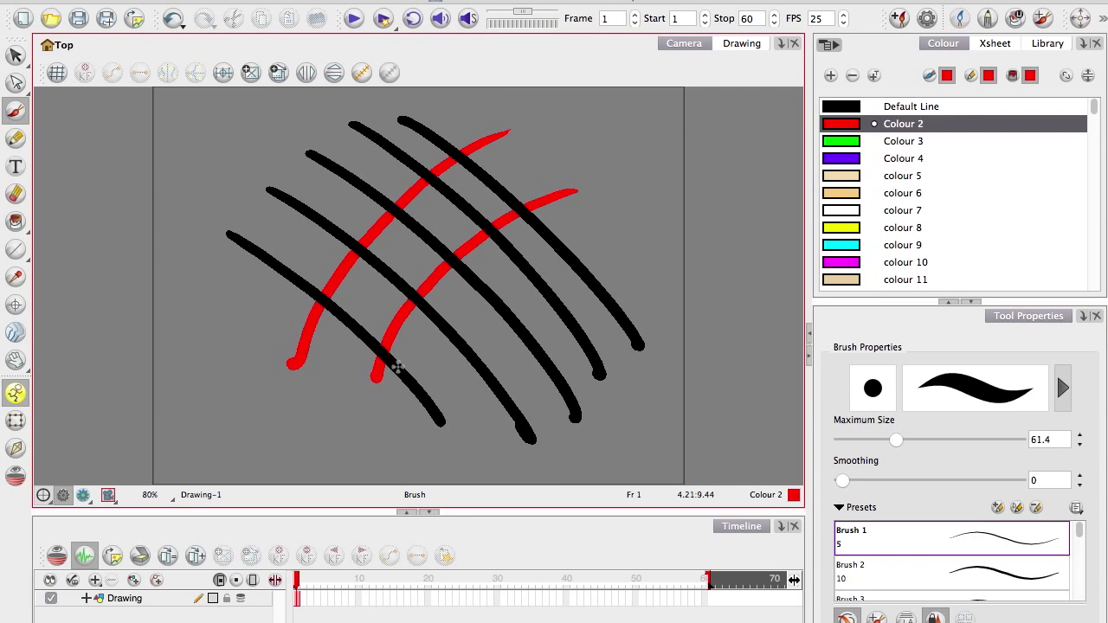
mouse_move(629, 247)
left_mouse_down()
mouse_move(492, 323)
mouse_move(414, 444)
left_mouse_up()
Select the whole drawing and arrange the black strokes above the red ones.
key("alt+s")
mouse_move(197, 149)
left_mouse_down()
mouse_move(347, 104)
mouse_move(449, 246)
left_mouse_up()
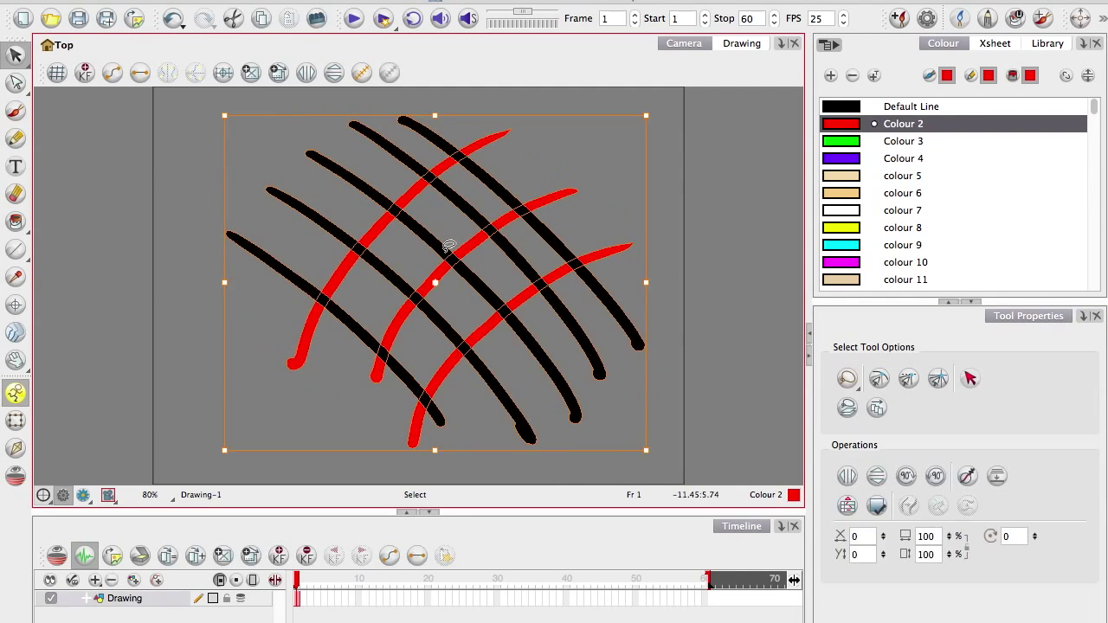
key("2")
key("2")
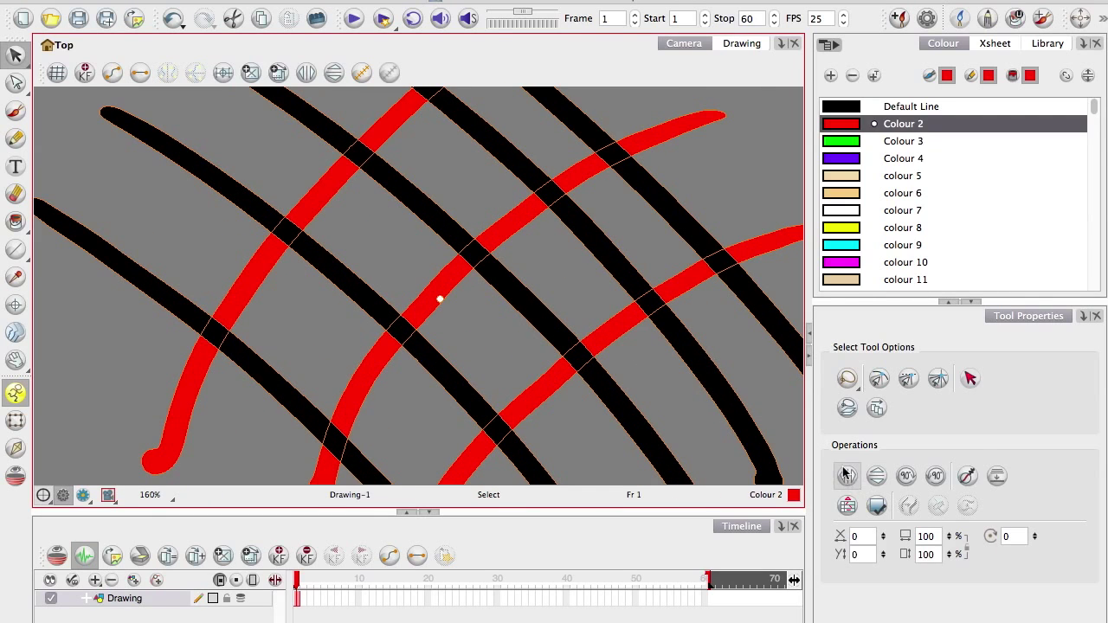
left_click(995, 475)
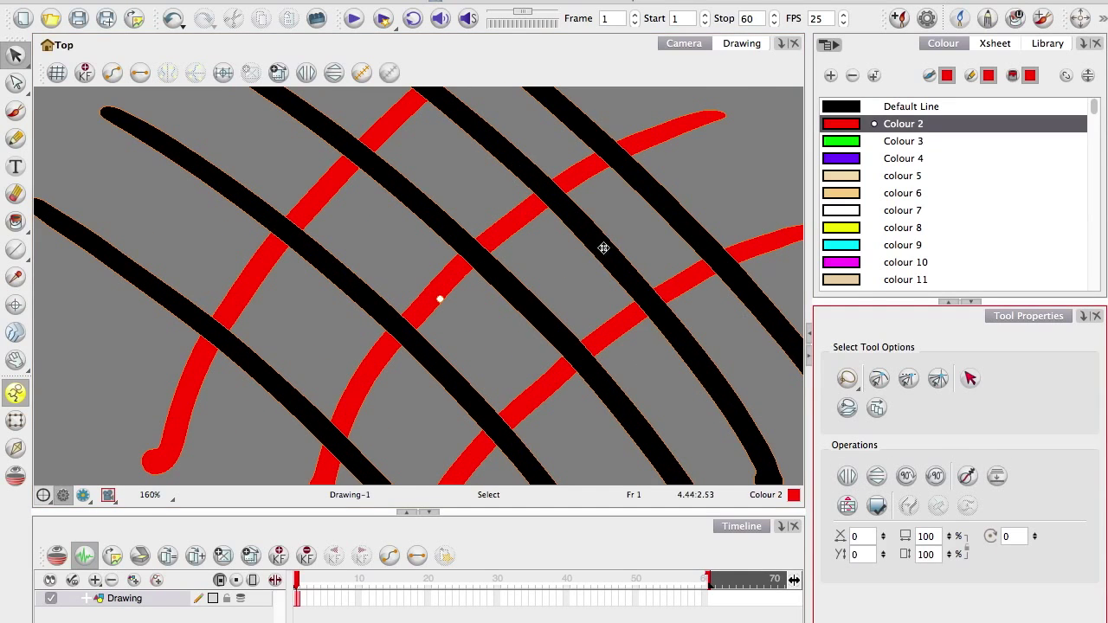
left_click_drag(510, 220, 184, 233)
left_click(361, 234)
key("1")
left_click(408, 235)
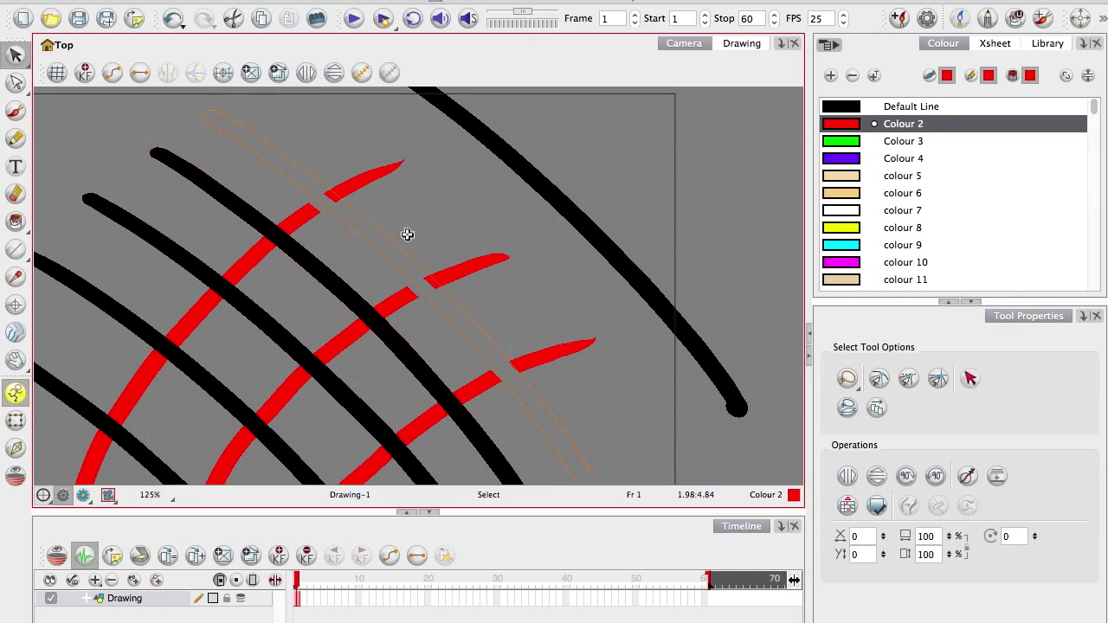
left_click(454, 277)
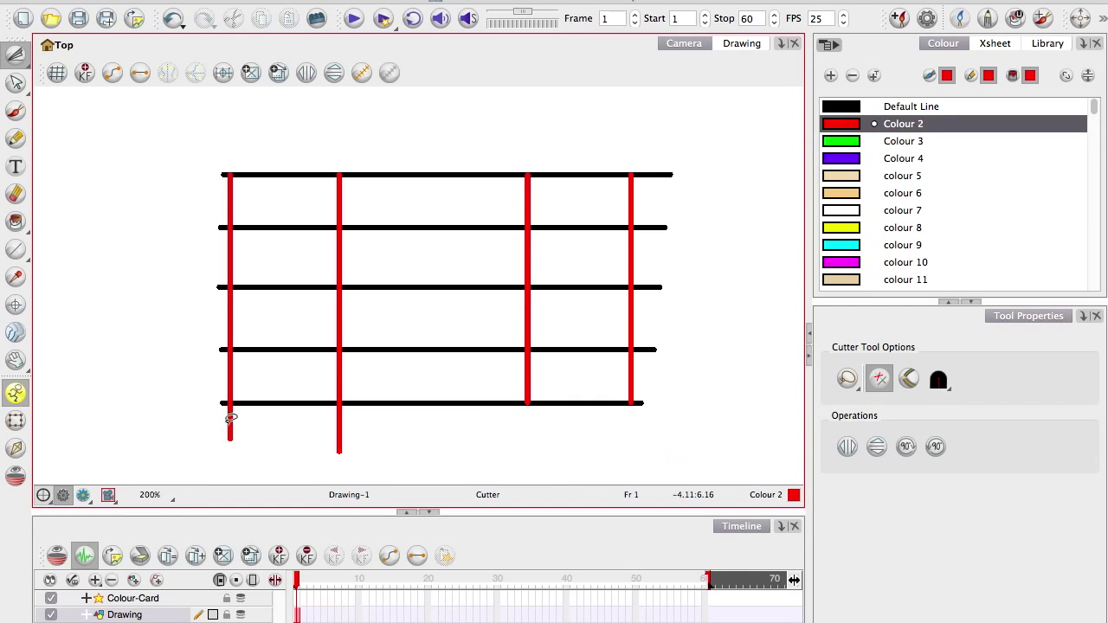
Cut away the black line segments between the inner red lines and the protruding black stubs.
mouse_move(401, 379)
left_mouse_down()
mouse_move(376, 262)
mouse_move(371, 153)
left_mouse_up()
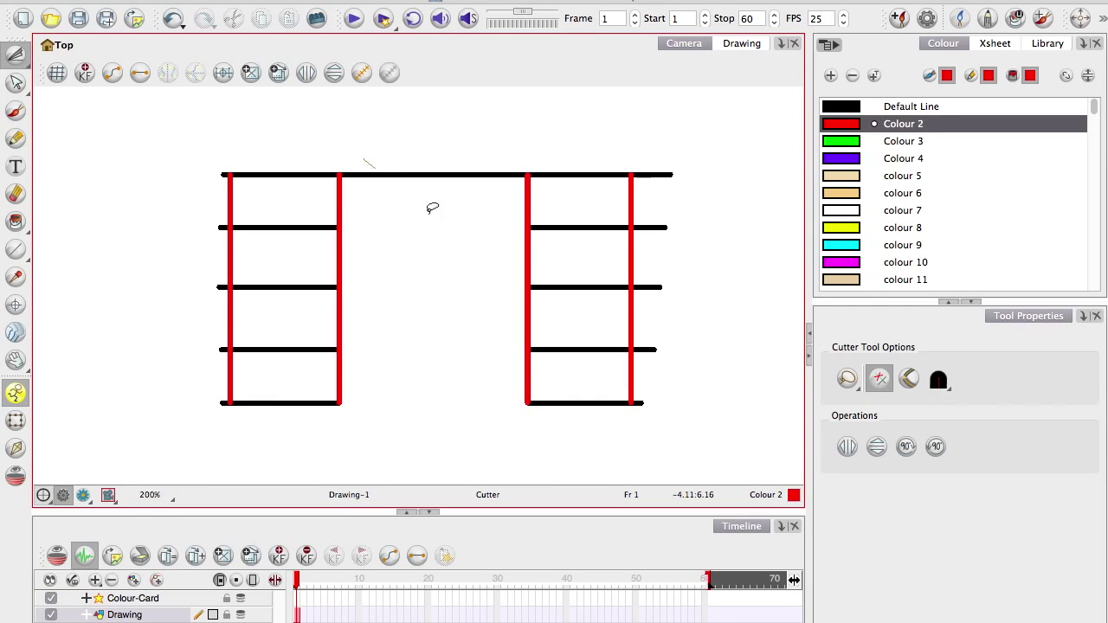
left_click_drag(168, 166, 217, 205)
key("Delete")
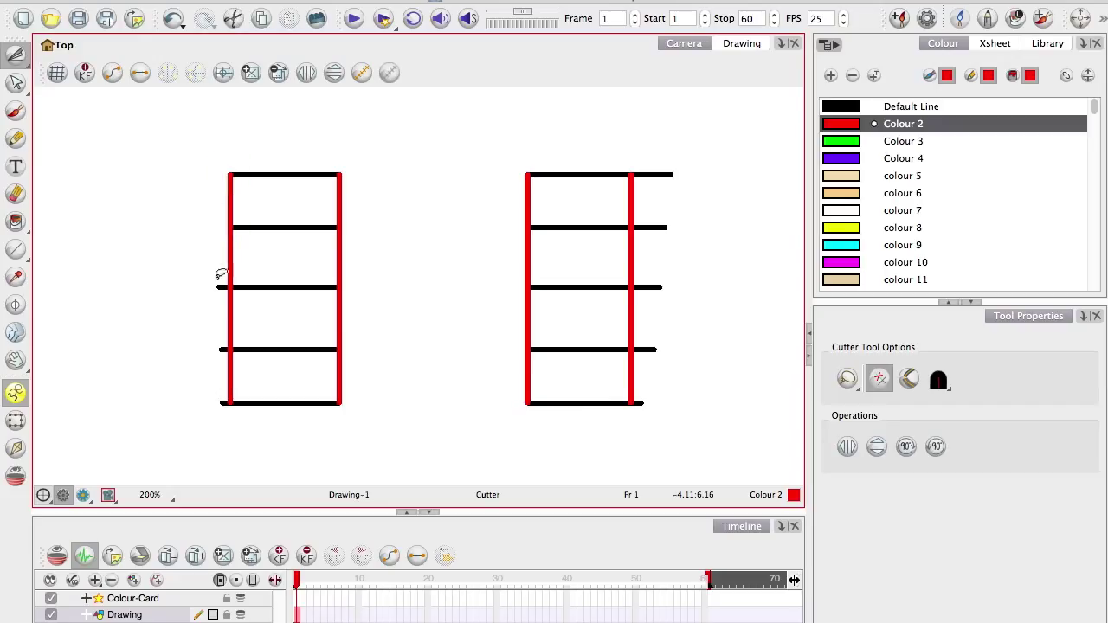
mouse_move(217, 277)
left_mouse_down()
mouse_move(225, 346)
mouse_move(290, 416)
left_mouse_up()
key("Delete")
key("Delete")
mouse_move(640, 414)
left_mouse_down()
mouse_move(631, 341)
mouse_move(650, 285)
mouse_move(656, 161)
left_mouse_up()
Remove the red side and bottom segments and the two bottom black lines to separate the rectangles.
left_click_drag(517, 248, 541, 252)
left_click_drag(616, 248, 642, 249)
left_click_drag(219, 246, 246, 249)
left_click_drag(327, 259, 351, 259)
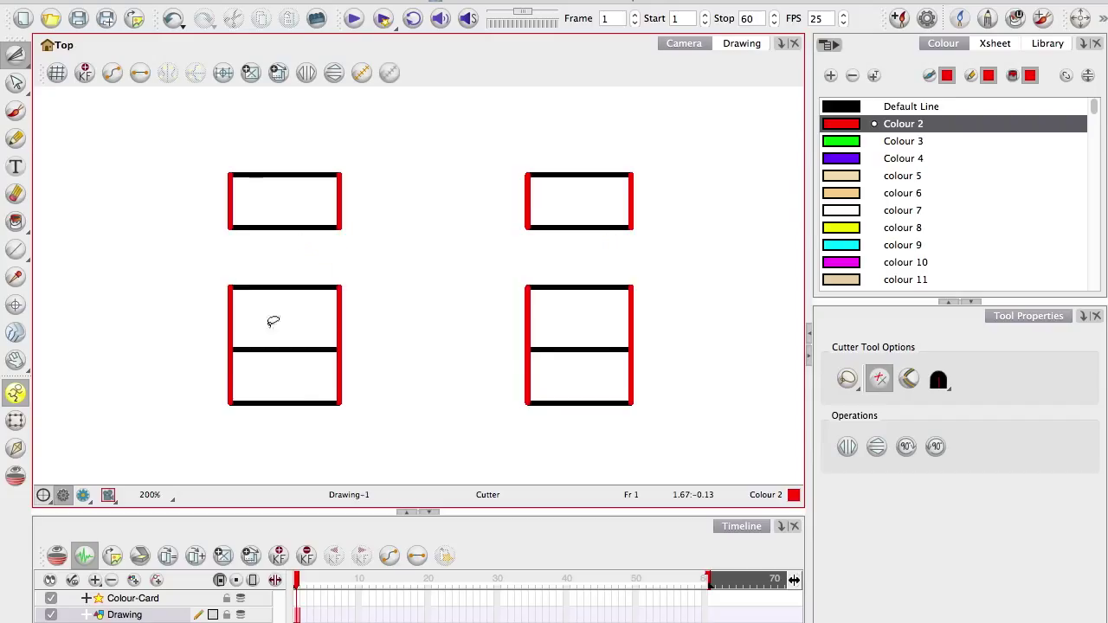
left_click_drag(221, 377, 351, 381)
left_click_drag(516, 372, 541, 372)
left_click_drag(611, 370, 645, 372)
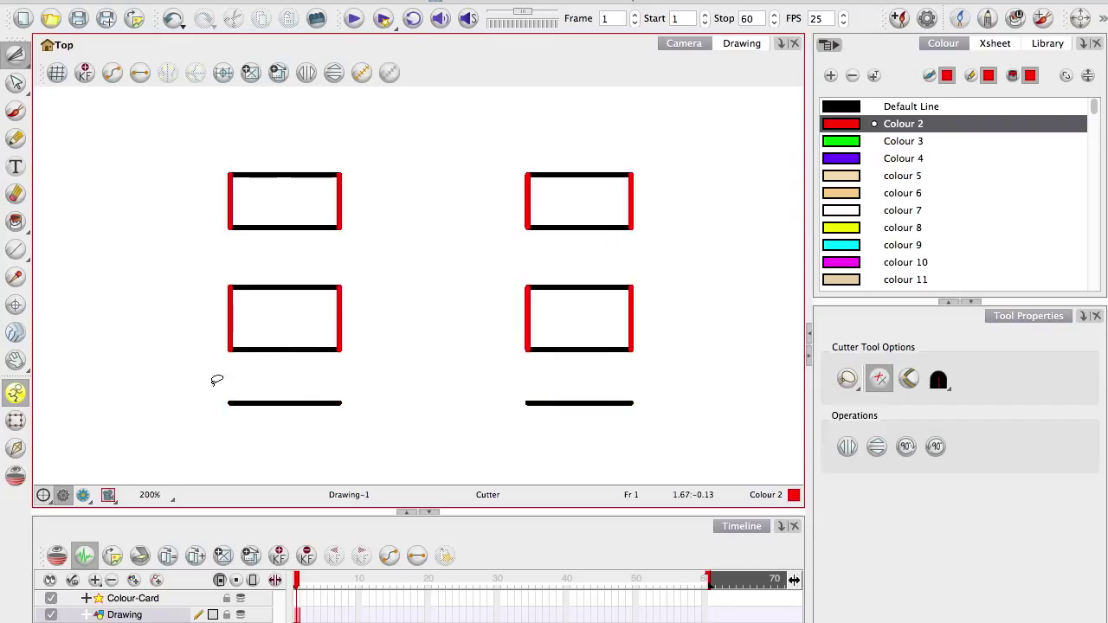
left_click_drag(216, 381, 185, 386)
key("Delete")
Select all four rectangles, make their red sides black with Default Line, and resize them together.
left_click(16, 54)
left_click(61, 50)
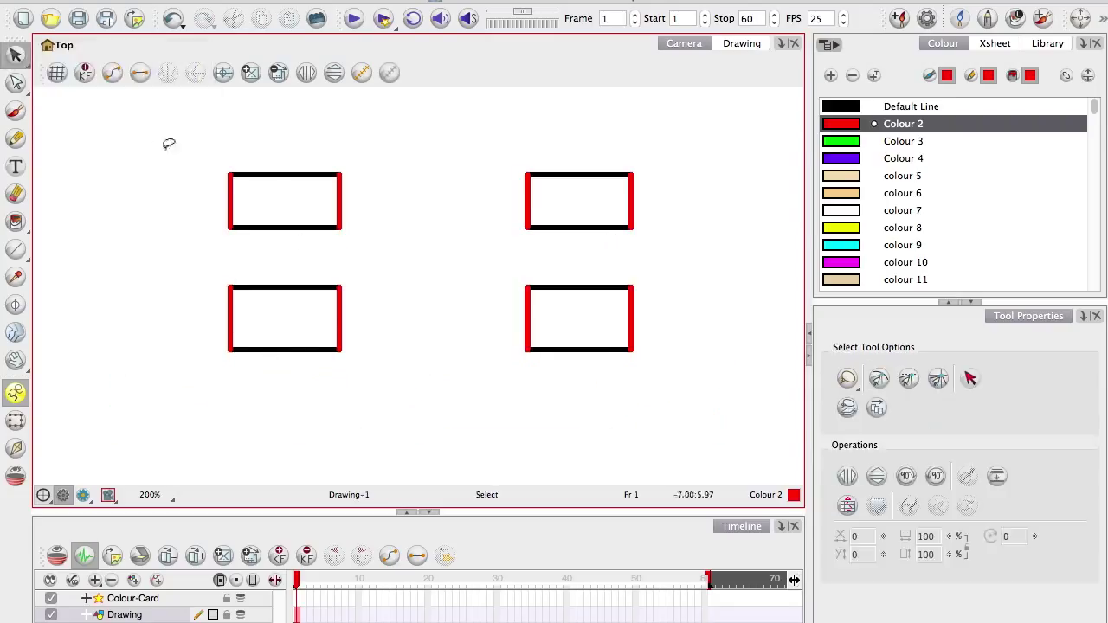
left_click_drag(168, 144, 475, 284)
left_click(847, 107)
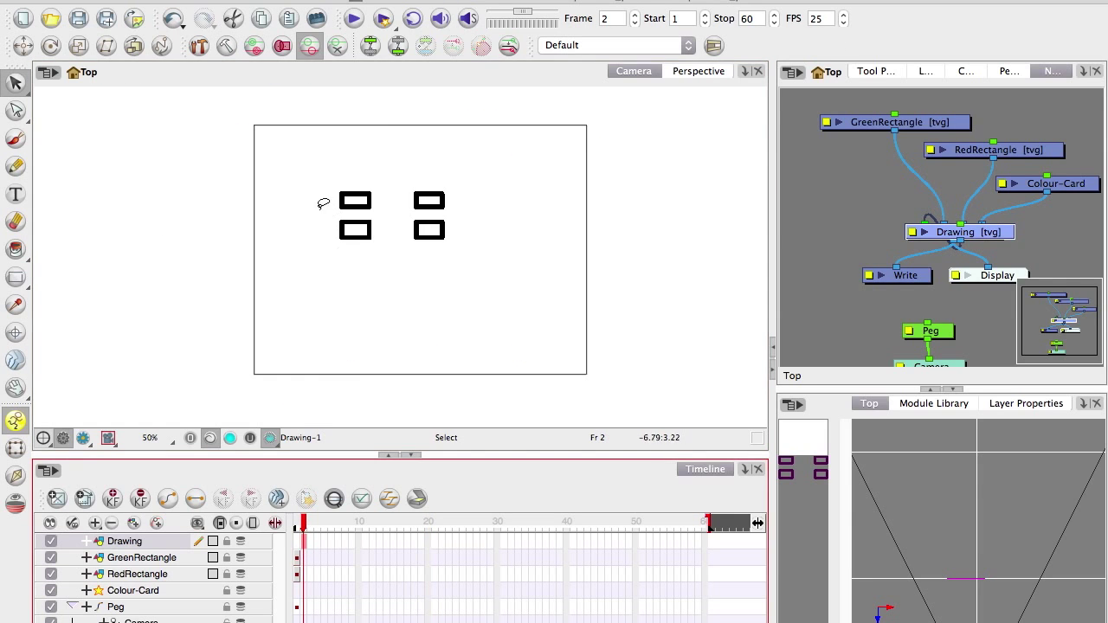
mouse_move(323, 203)
left_mouse_down()
mouse_move(302, 223)
mouse_move(285, 292)
mouse_move(334, 247)
mouse_move(368, 297)
left_mouse_up()
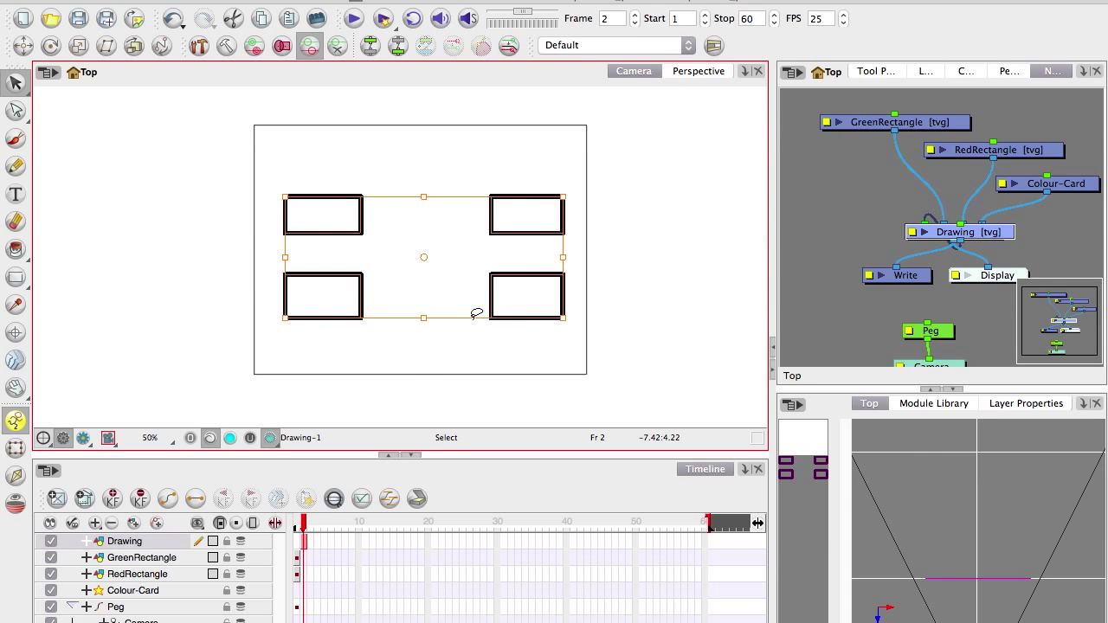
Nudge the right-hand rectangles left, then shift all four rectangles right.
mouse_move(442, 359)
left_mouse_down()
mouse_move(564, 183)
mouse_move(425, 354)
left_mouse_up()
key("Left")
key("Left")
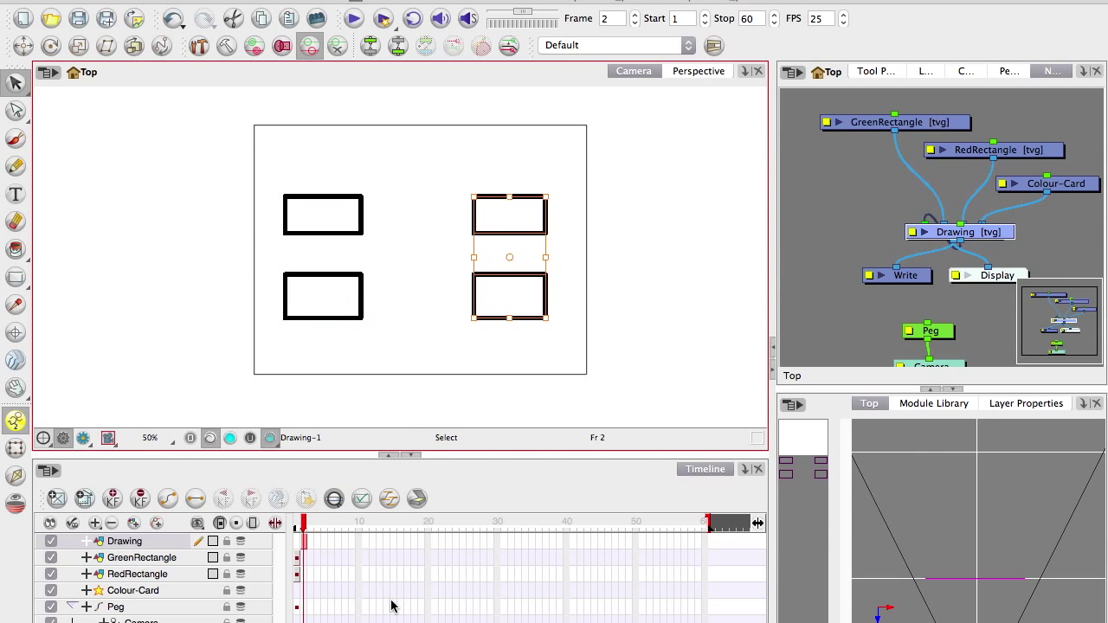
key("Left")
key("Left")
key("Left")
key("Left")
key("Left")
mouse_move(192, 201)
left_mouse_down()
mouse_move(557, 210)
mouse_move(185, 342)
left_mouse_up()
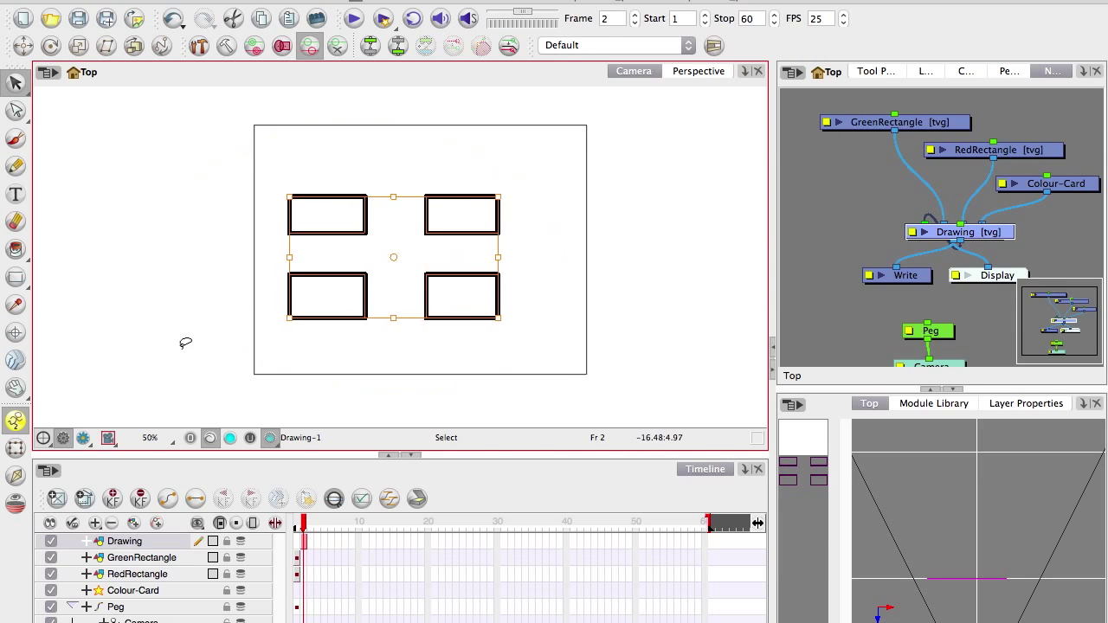
key("Right")
key("Right")
key("Right")
key("Right")
key("Right")
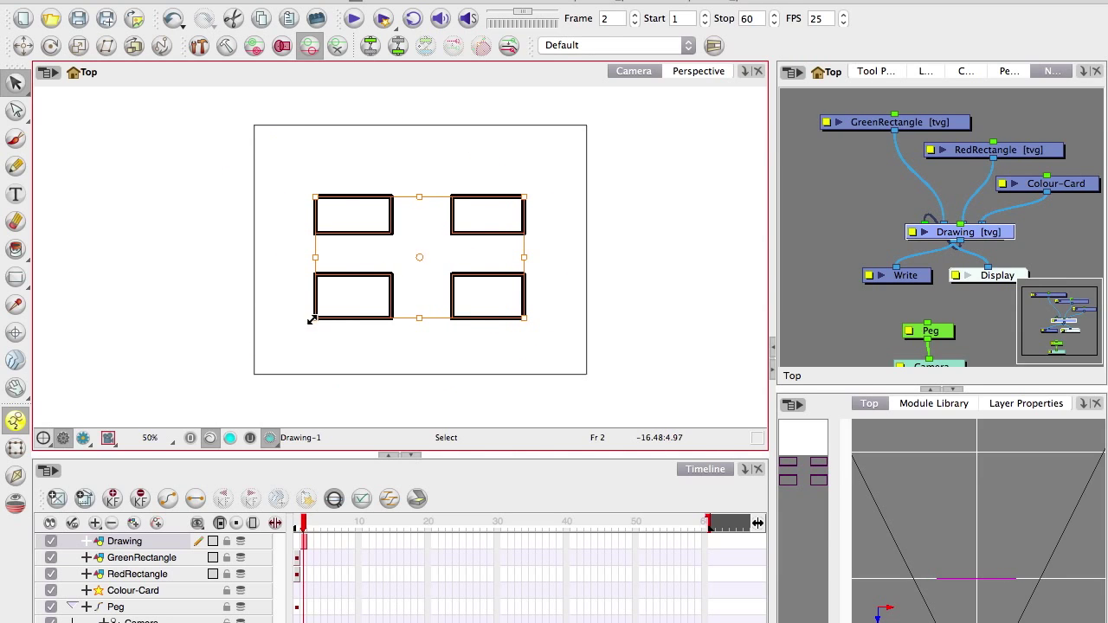
left_click(245, 357)
Zoom to 100% and convert the four rectangles' pencil lines to brush strokes.
key("2")
key("2")
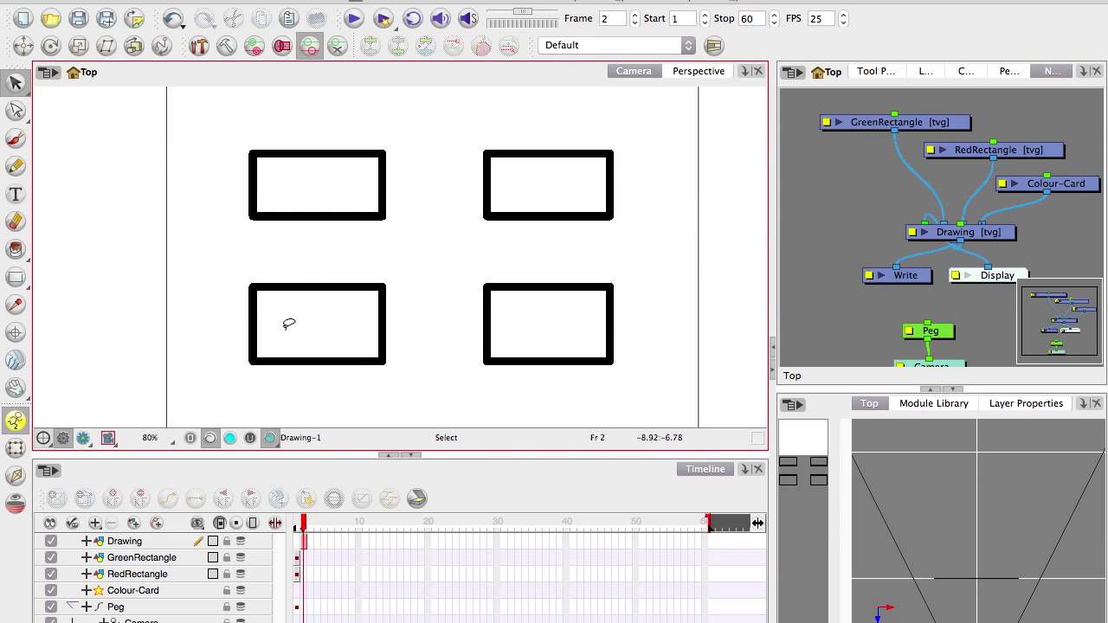
key("2")
mouse_move(123, 225)
left_mouse_down()
mouse_move(677, 171)
mouse_move(198, 322)
left_mouse_up()
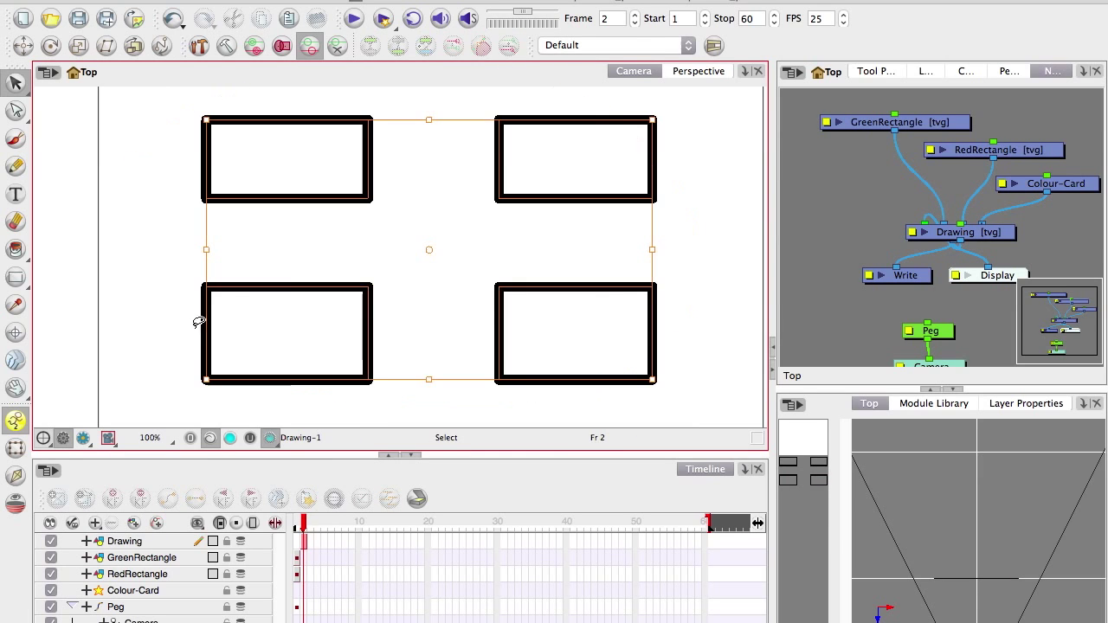
right_click(366, 299)
mouse_move(479, 379)
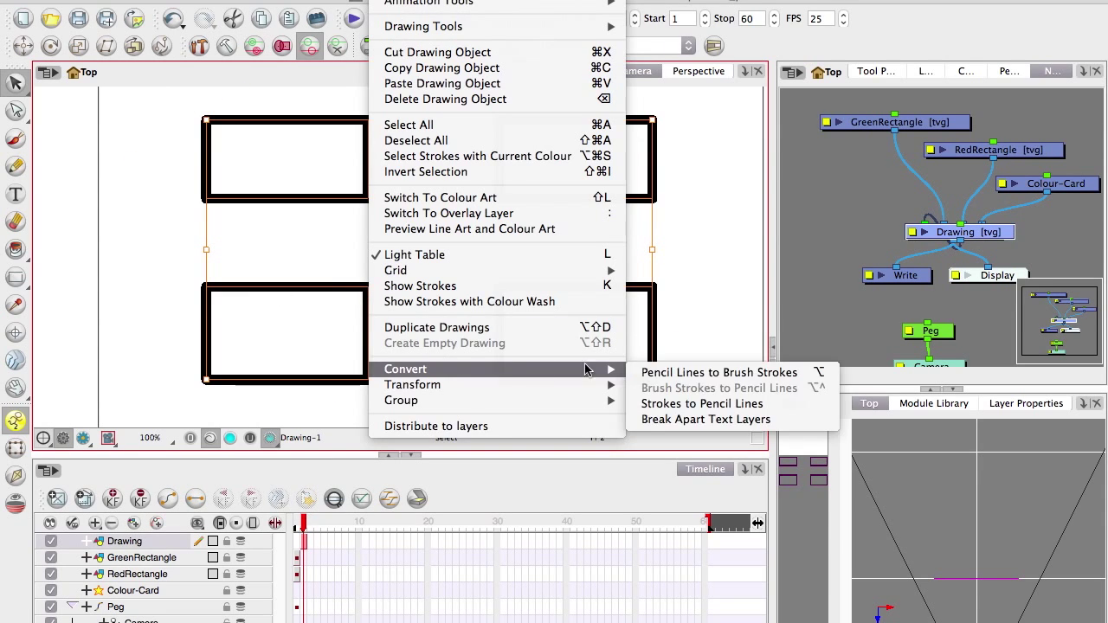
left_click(665, 372)
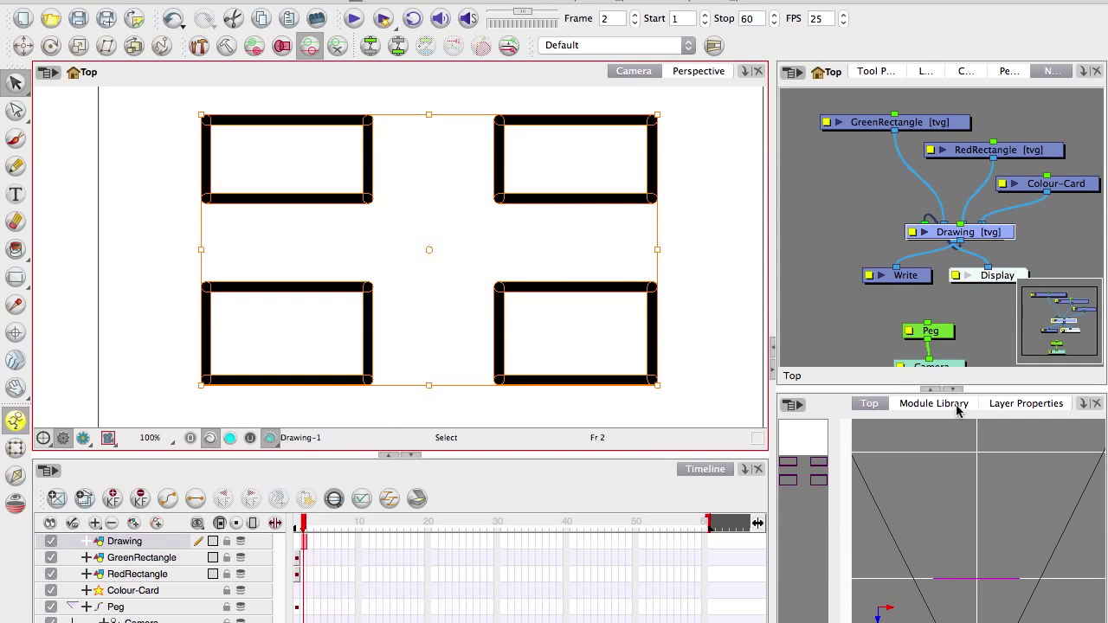
Move the top-right rectangle over the top-left one, the bottom-left toward centre, and shift the green rectangle.
left_click(881, 75)
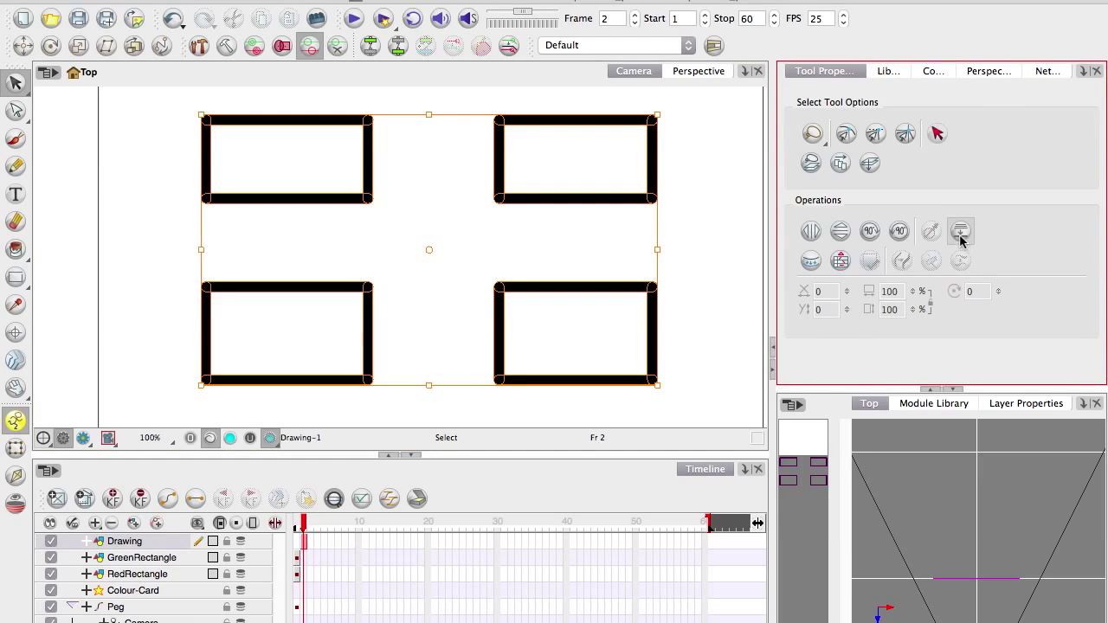
left_click(729, 222)
left_click(526, 198)
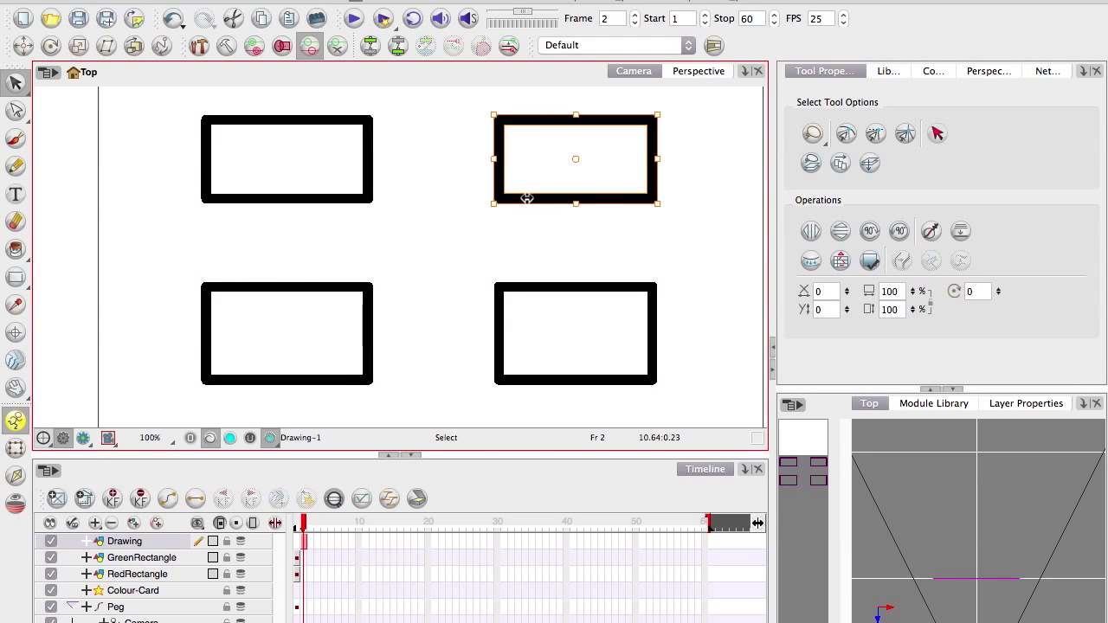
left_click_drag(502, 171, 324, 223)
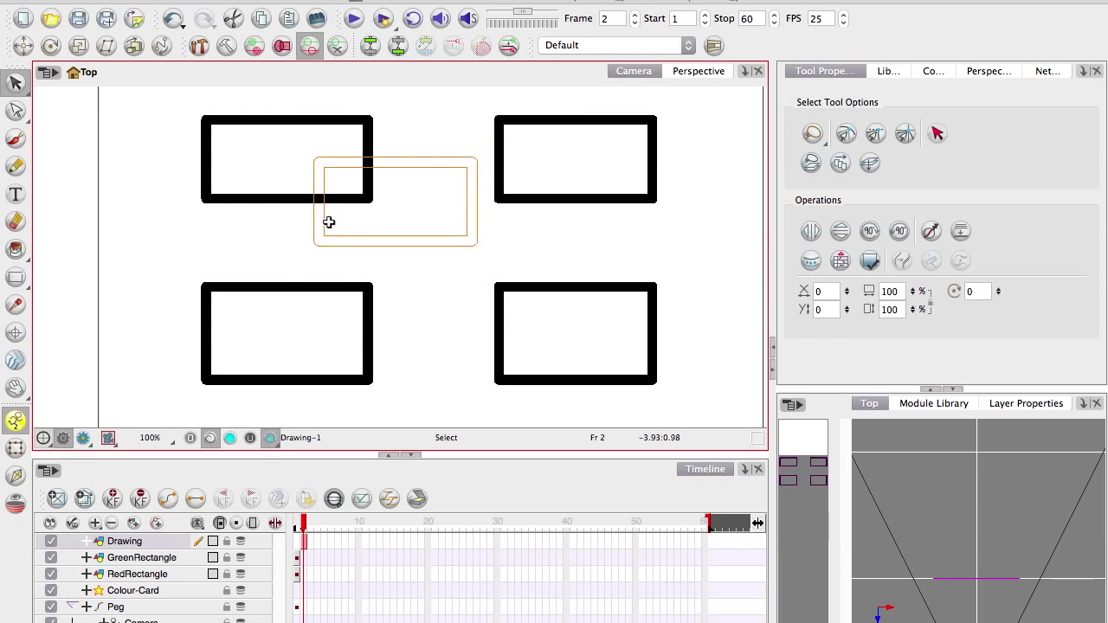
left_click(372, 338)
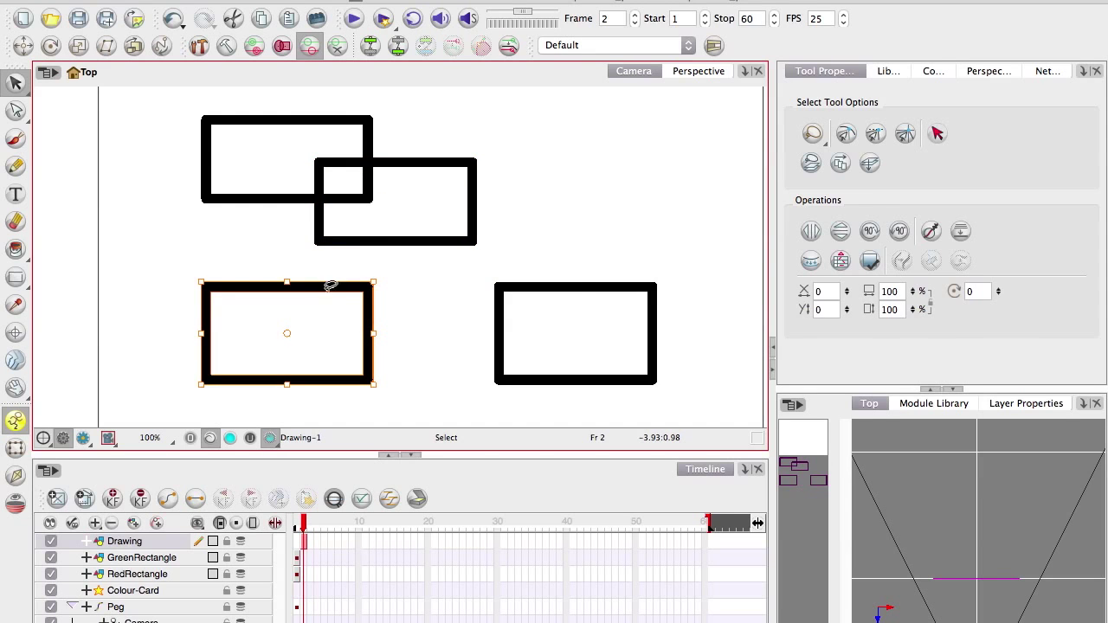
left_click_drag(336, 291, 532, 230)
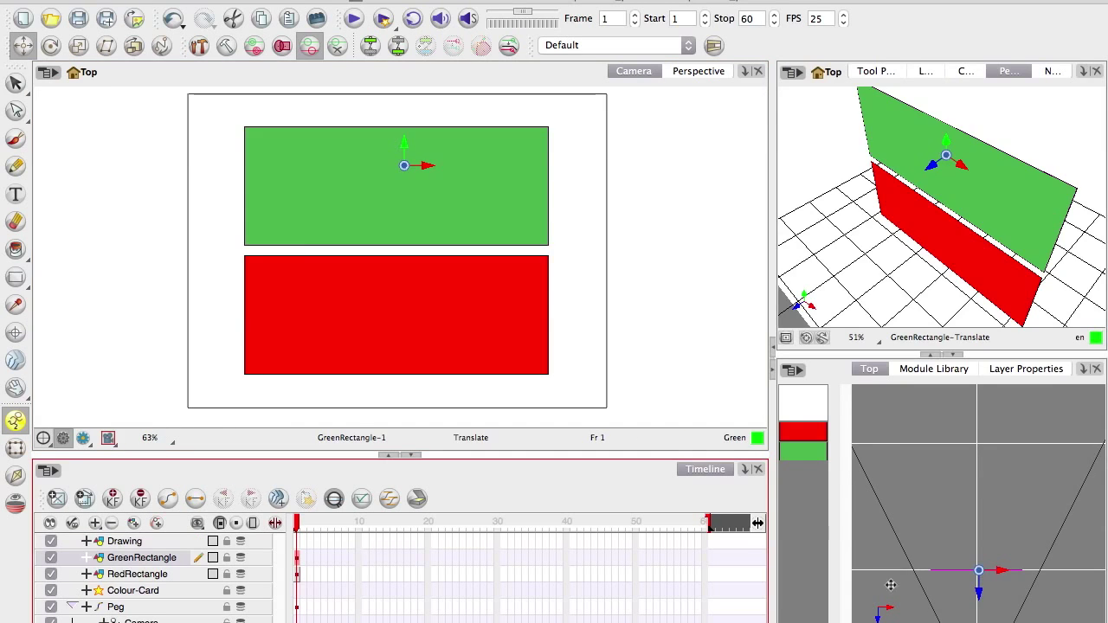
left_click_drag(900, 554, 1010, 377)
key("alt+3")
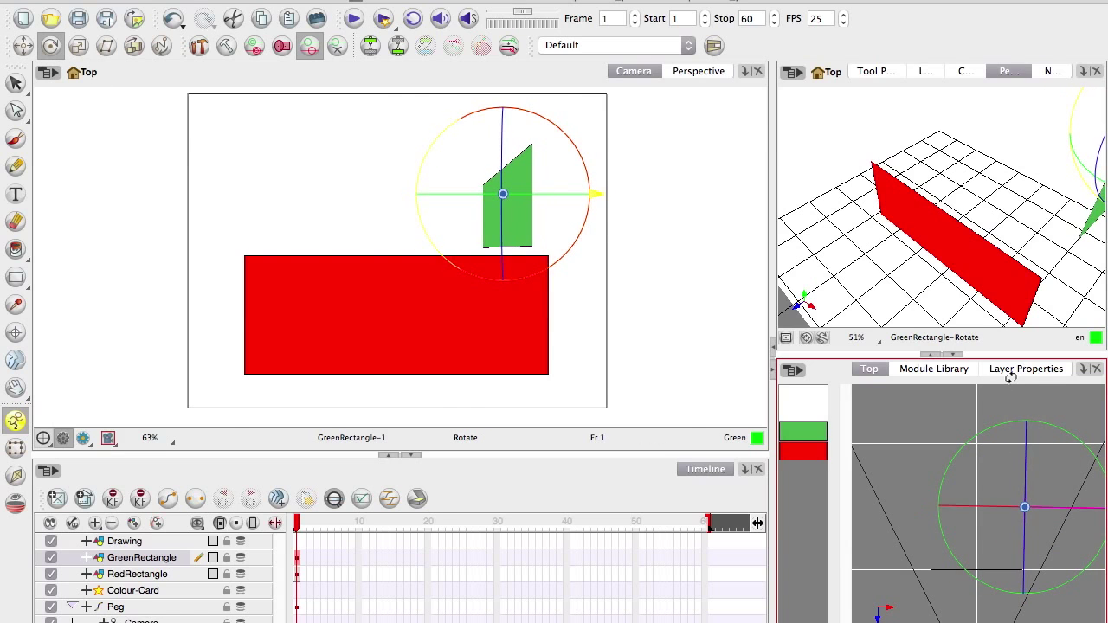
Push the red rectangle back, turn it sideways about its Y axis, and reposition it.
key("alt+2")
left_click_drag(866, 542, 940, 502)
left_click_drag(284, 401, 272, 329)
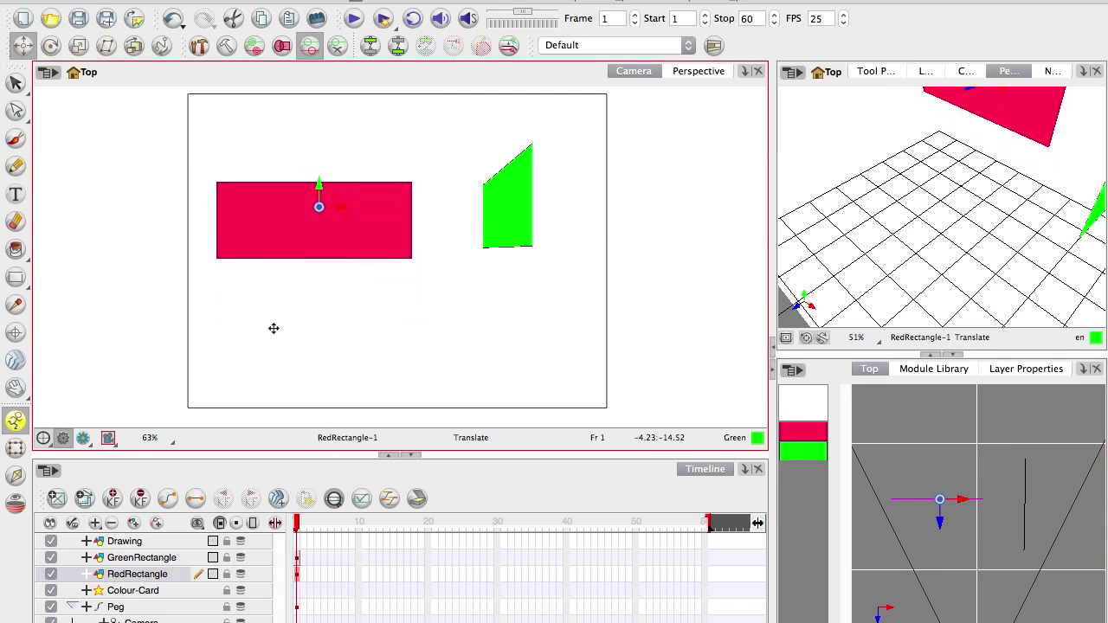
left_click(50, 45)
left_click_drag(260, 285, 351, 290)
key("alt+2")
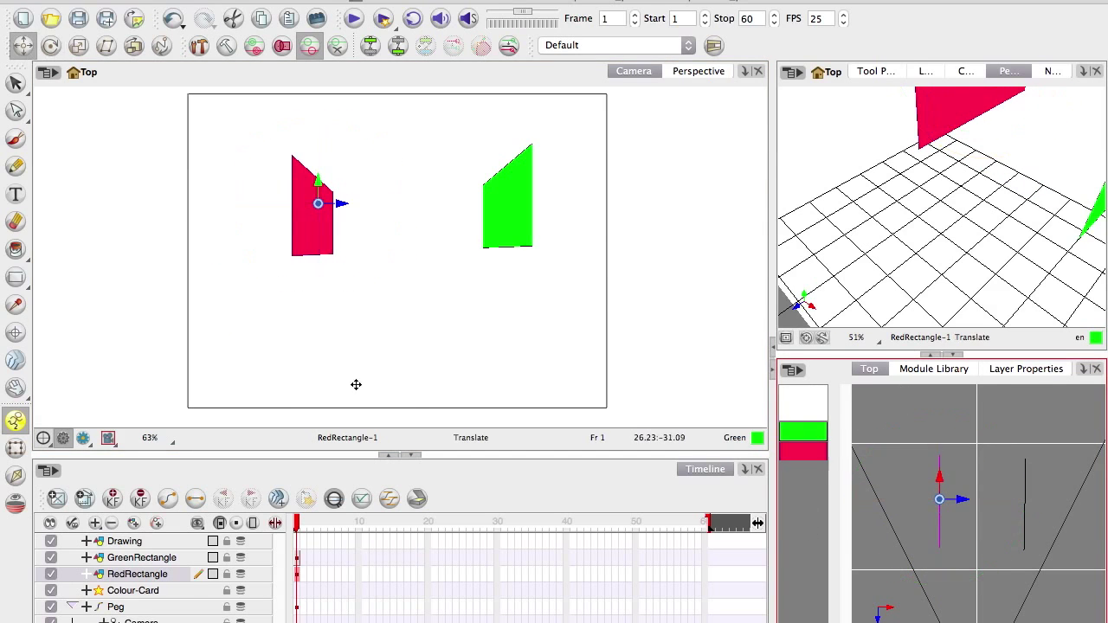
left_click_drag(356, 384, 319, 378)
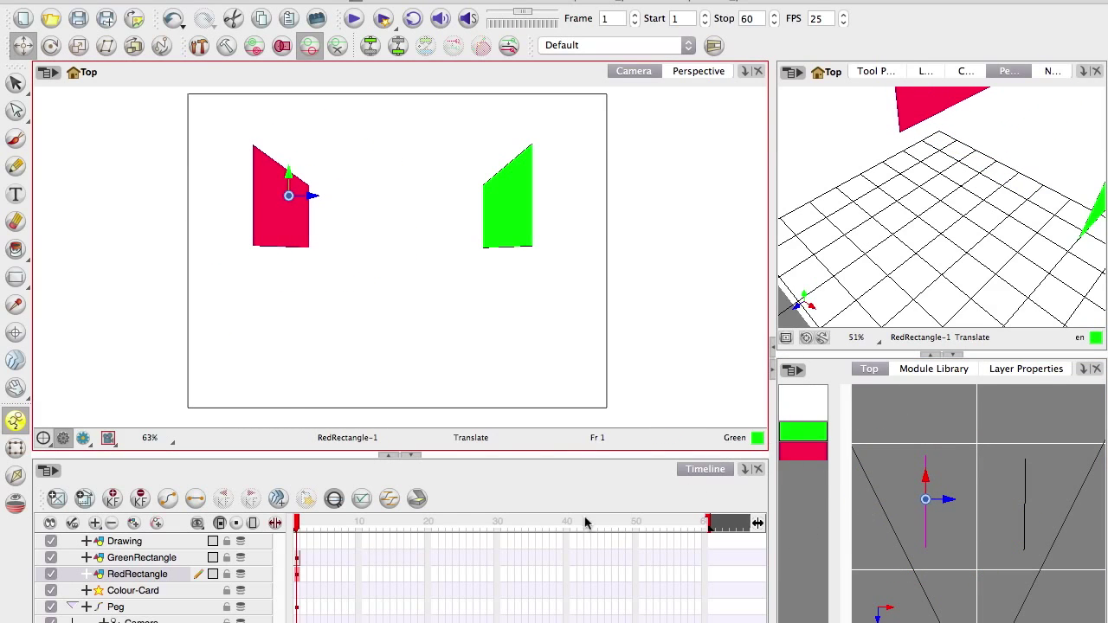
left_click_drag(246, 323, 242, 396)
Move the green rectangle down, then push the camera peg forward and swing it side to side.
left_click(291, 561)
left_click_drag(450, 314, 450, 400)
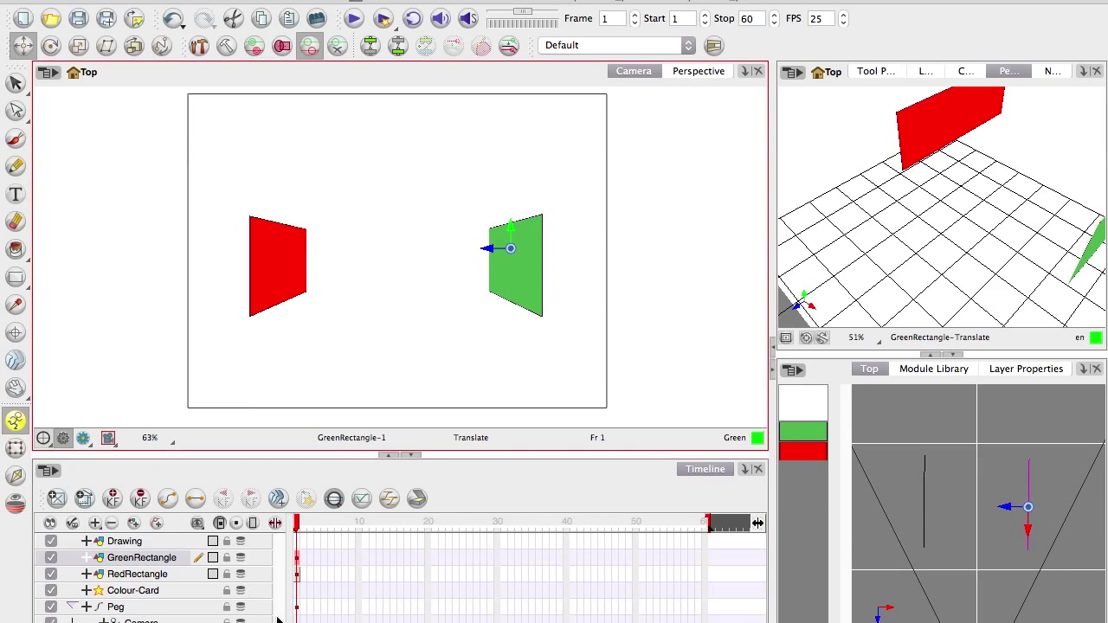
left_click(290, 607)
left_click_drag(914, 593, 914, 463)
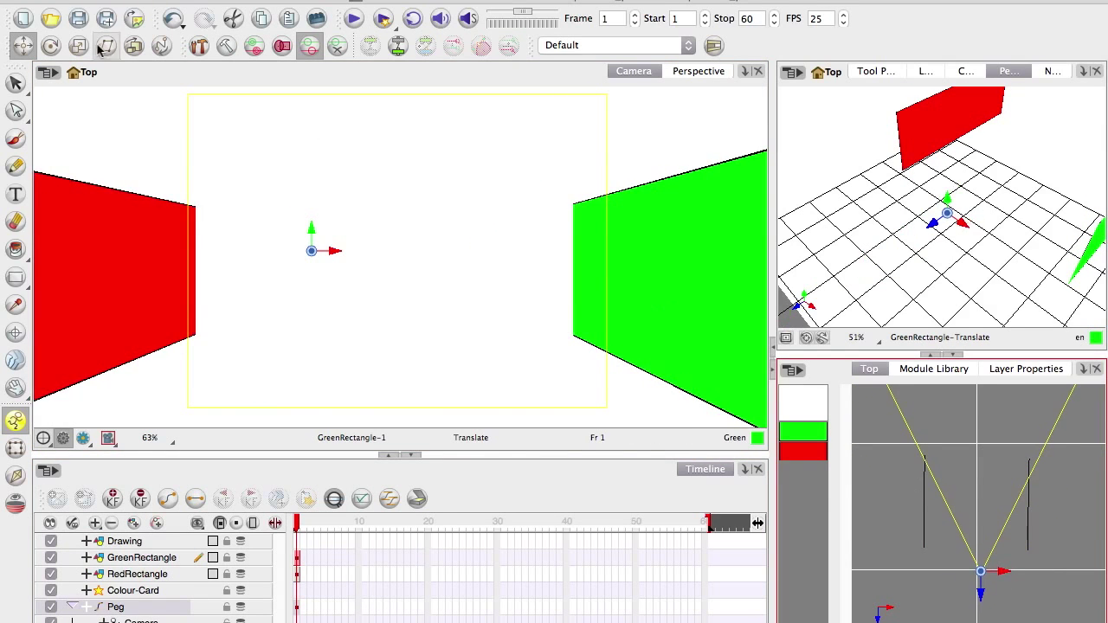
left_click(50, 45)
mouse_move(892, 499)
left_mouse_down()
mouse_move(943, 484)
mouse_move(857, 519)
mouse_move(892, 495)
mouse_move(943, 489)
mouse_move(909, 510)
left_mouse_up()
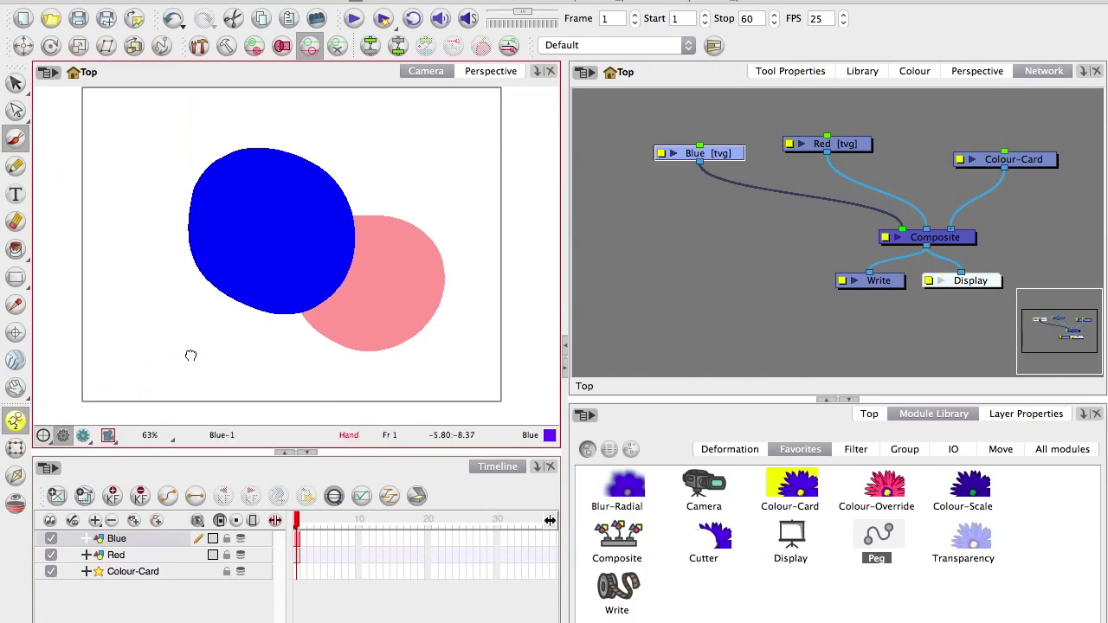
Insert a Cutter module between Red and Composite and wire the Blue drawing into it.
left_click(713, 143)
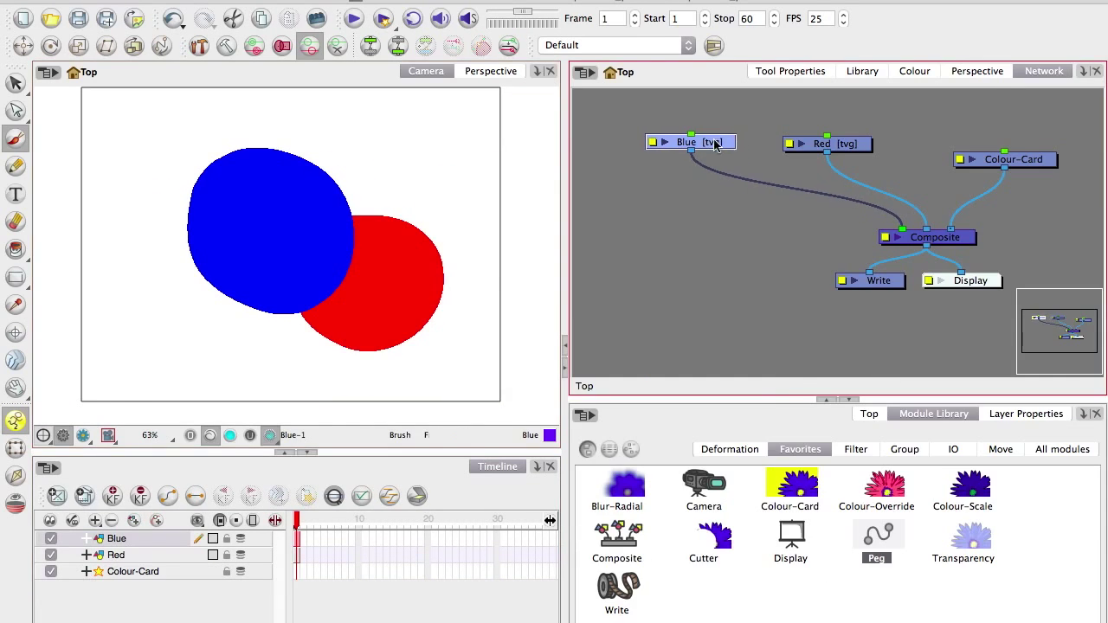
left_click_drag(714, 554, 742, 227)
left_click_drag(692, 163, 740, 219)
Leave the Cutter non-inverted, turn on the rendered preview, and hide the Colour-Card background.
double_click(762, 226)
left_click(410, 77)
left_click(410, 77)
left_click(480, 99)
left_click(83, 436)
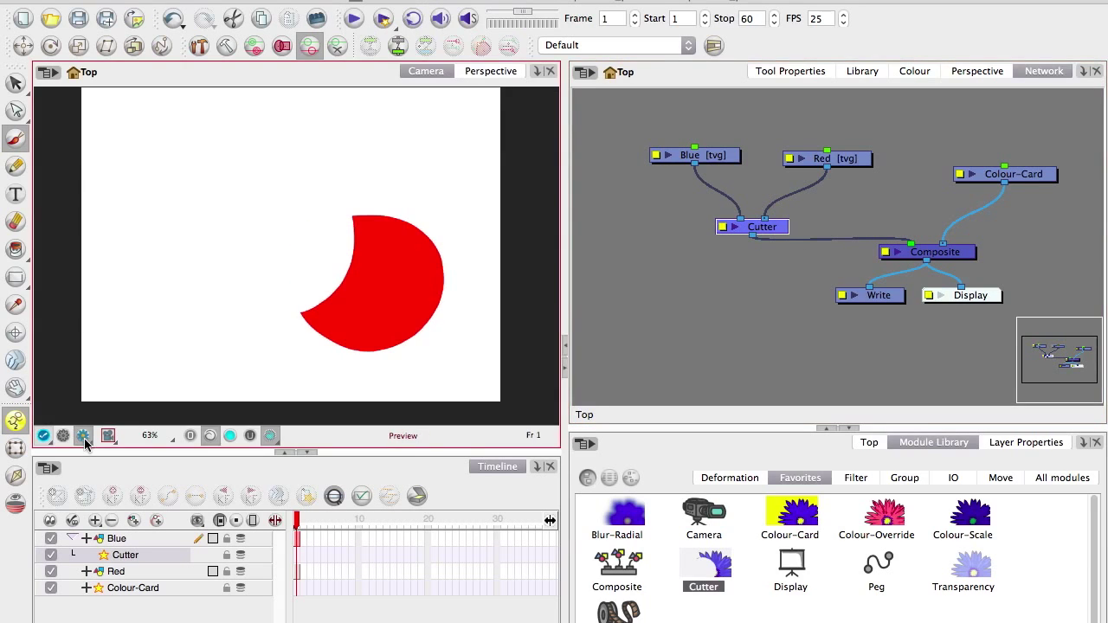
left_click(51, 588)
left_click(855, 477)
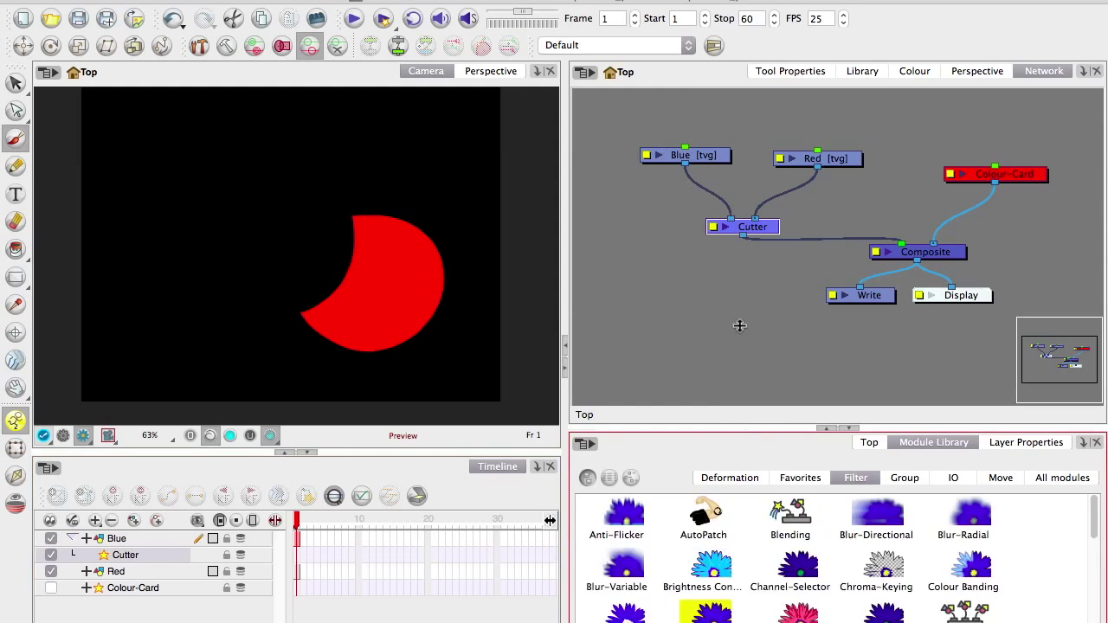
left_click_drag(826, 427, 826, 261)
Add a Glow module to the network and set its Alpha to 255 and its colour.
scroll(744, 390, "down", 5)
left_click_drag(964, 355, 732, 191)
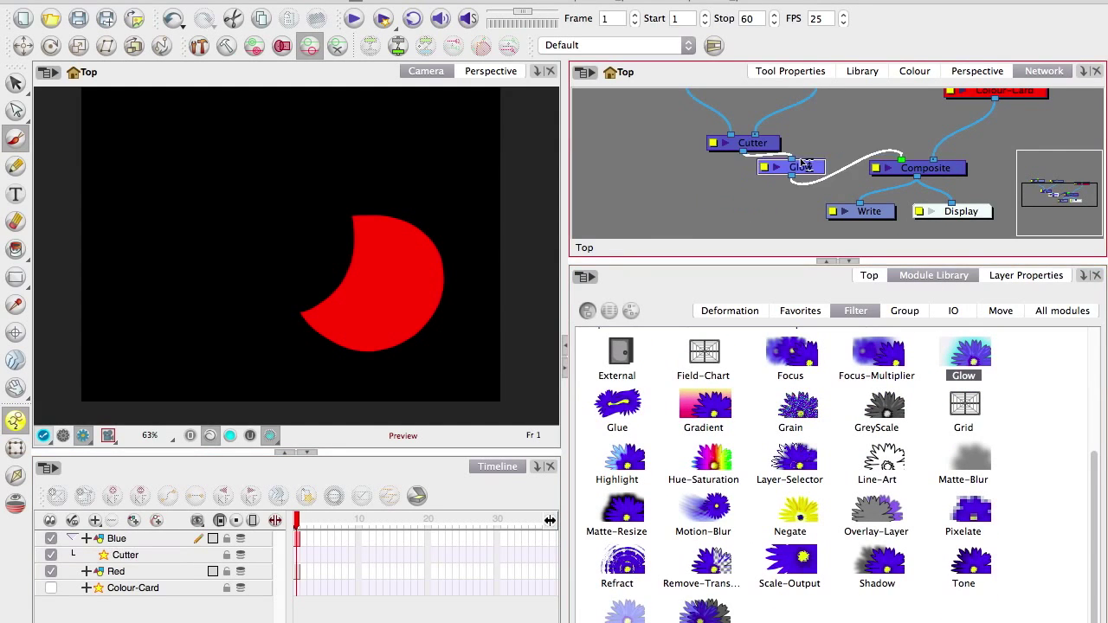
double_click(727, 188)
double_click(520, 440)
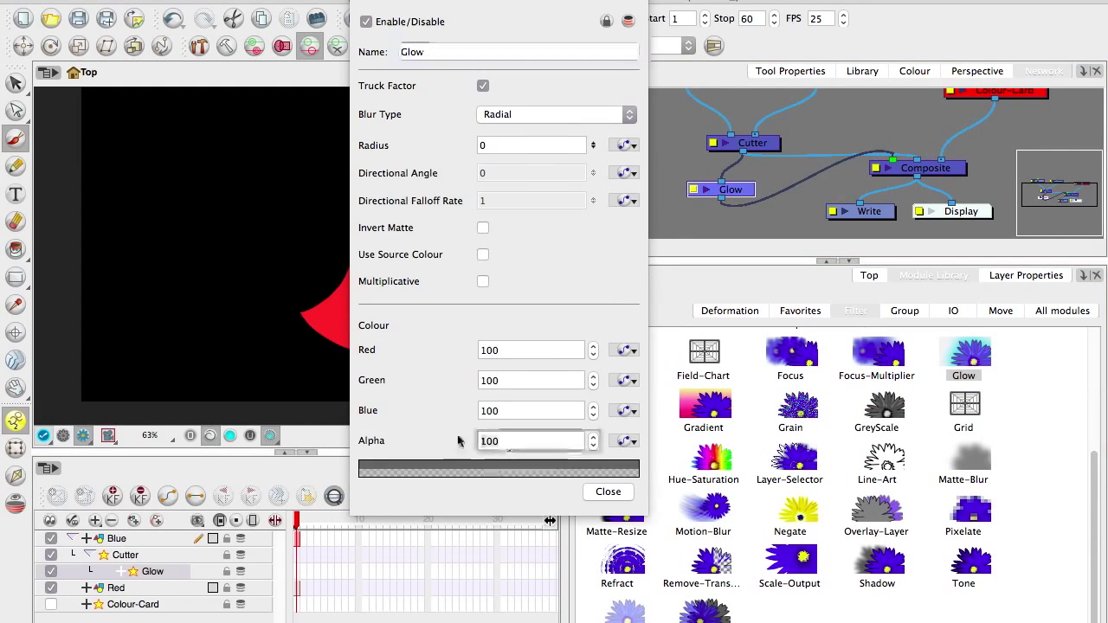
type("255")
left_click(498, 468)
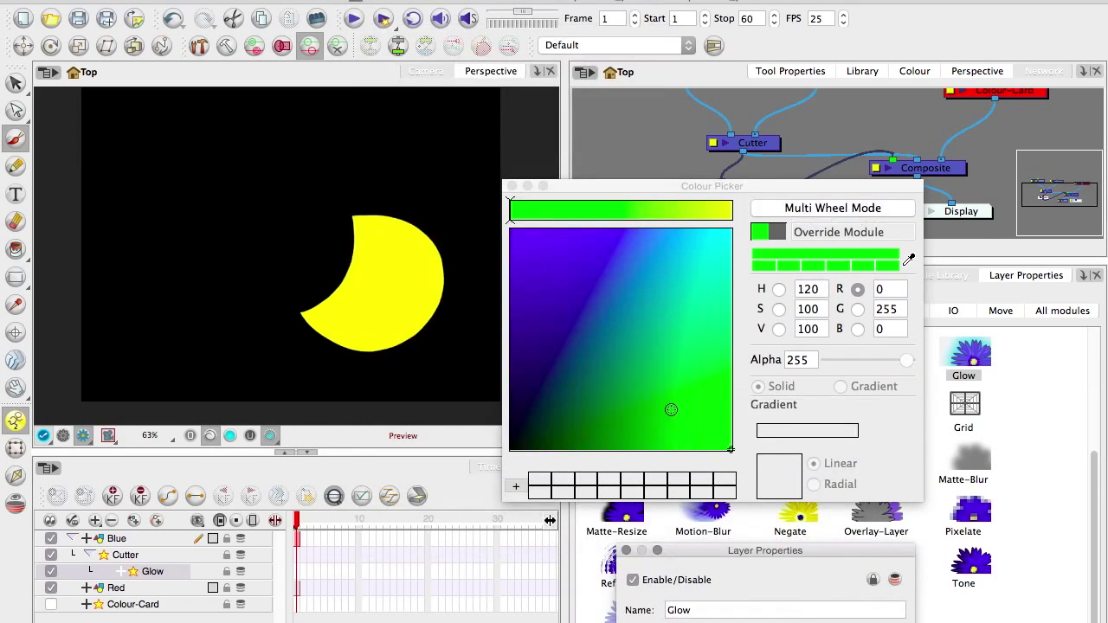
left_click(511, 185)
Set the Glow radius to 30, connect it into Composite, and add Hue-Saturation under Red.
double_click(735, 385)
type("5")
key("BackSpace")
type("20")
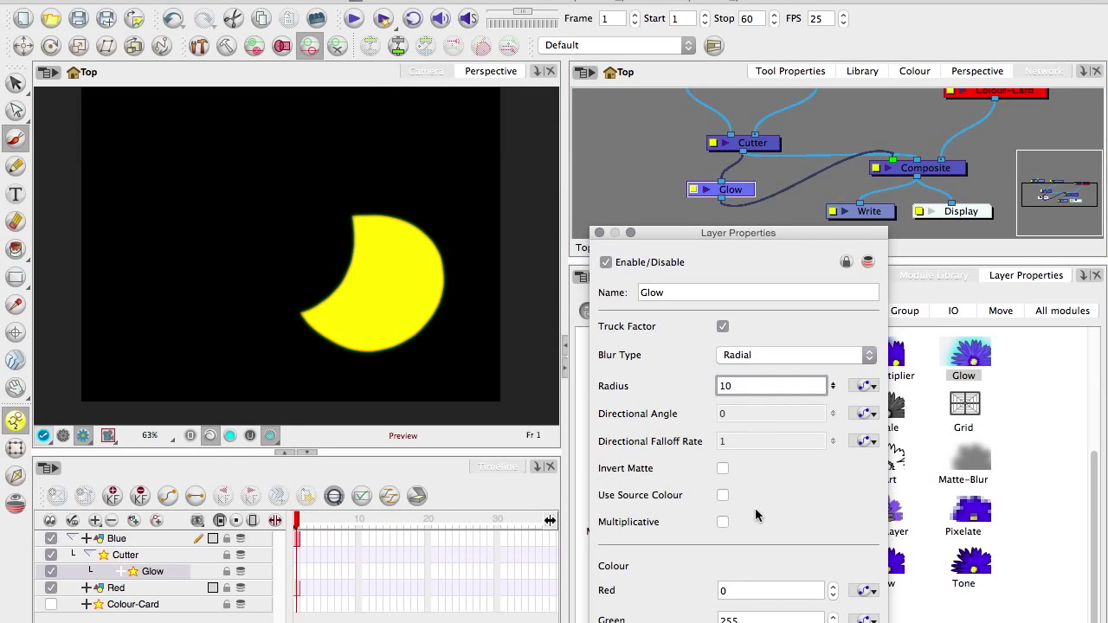
key("Return")
key("BackSpace")
key("BackSpace")
type("30")
key("Return")
left_click(891, 170)
left_click_drag(892, 171, 891, 165)
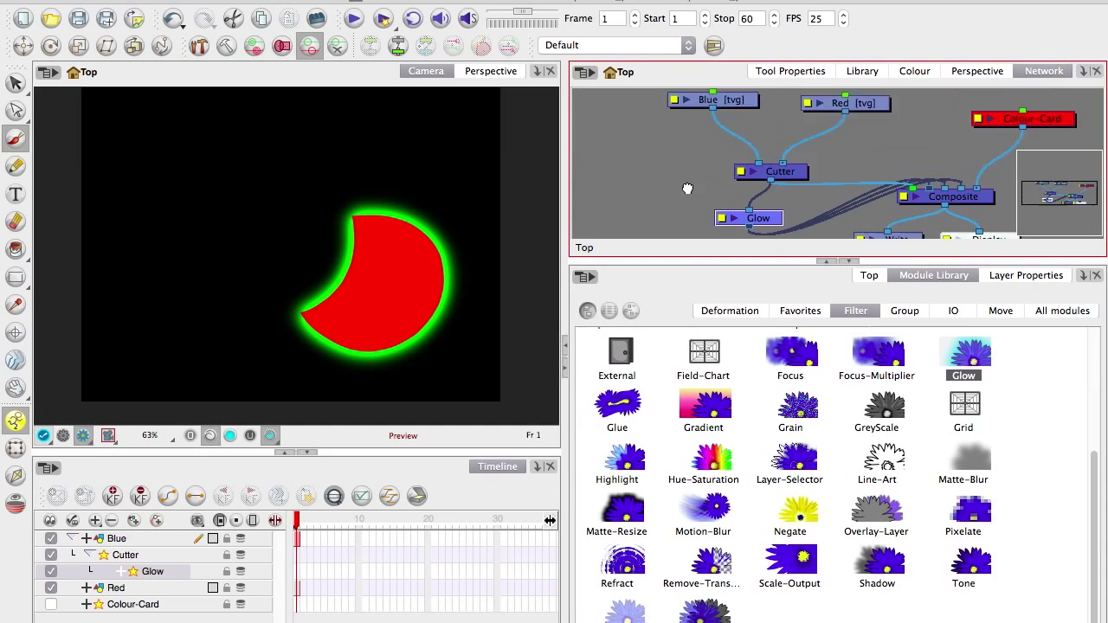
left_click_drag(703, 458, 820, 132)
Enable Colorize in the Hue-Saturation effect and tint the moon white.
double_click(821, 131)
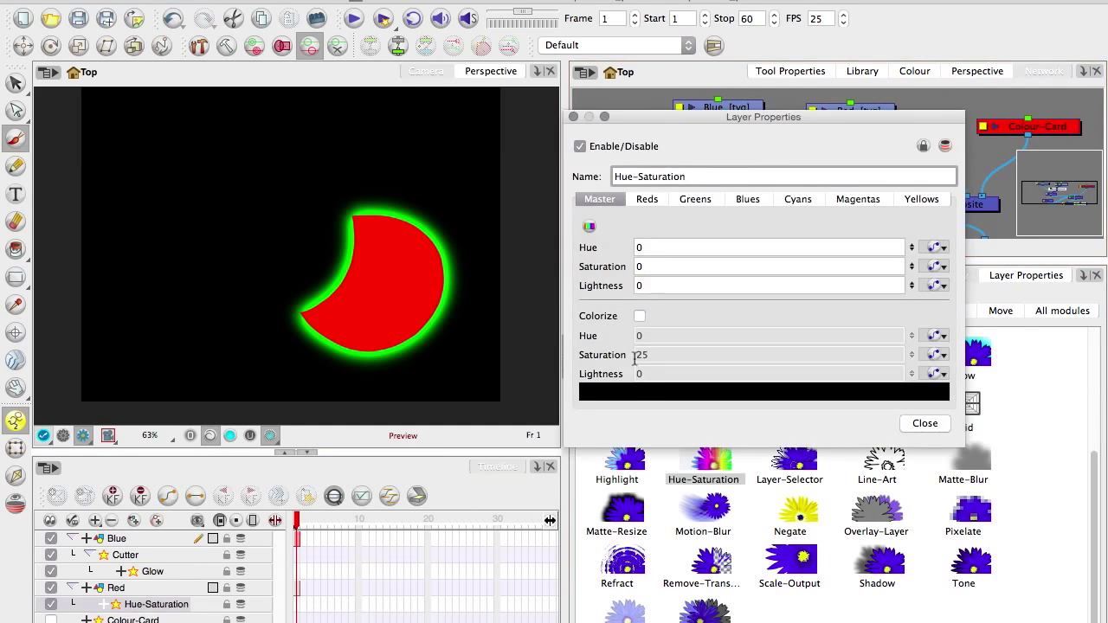
left_click(675, 396)
left_click(674, 401)
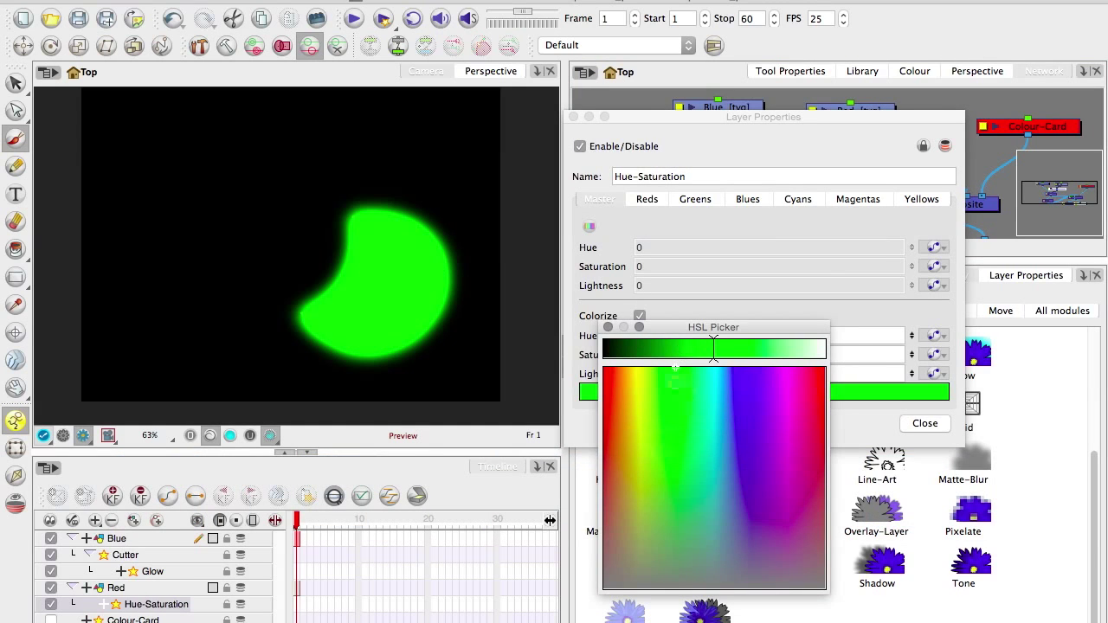
left_click(667, 414)
left_click(925, 424)
Insert a Blur-Radial between Hue-Saturation and Cutter with a radius of 10.
scroll(608, 543, "up", 5)
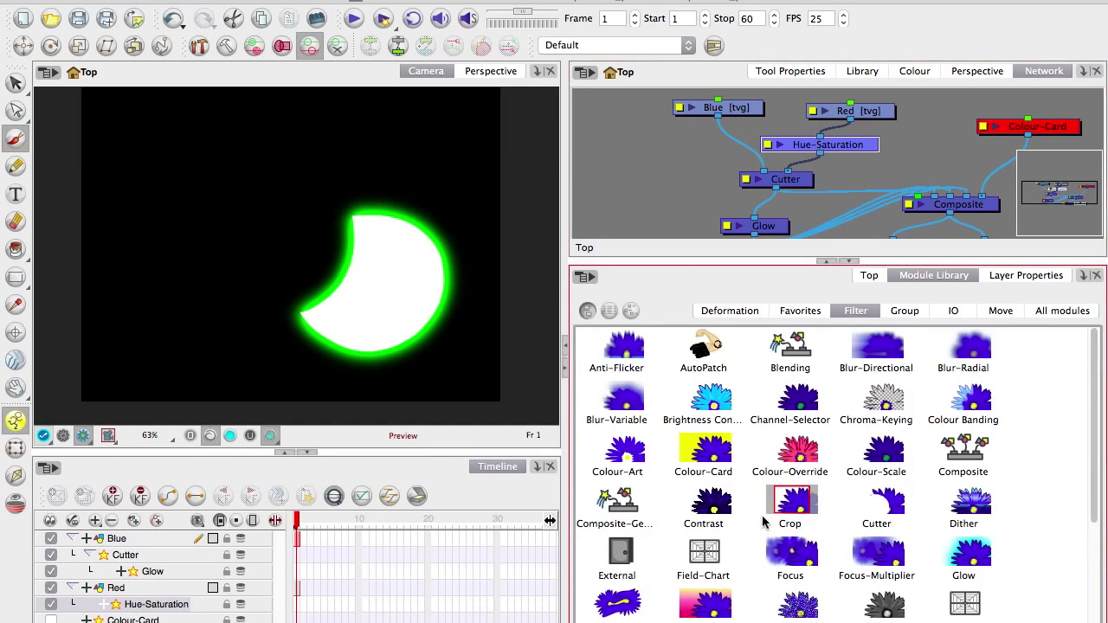
left_click_drag(962, 351, 800, 163)
double_click(846, 163)
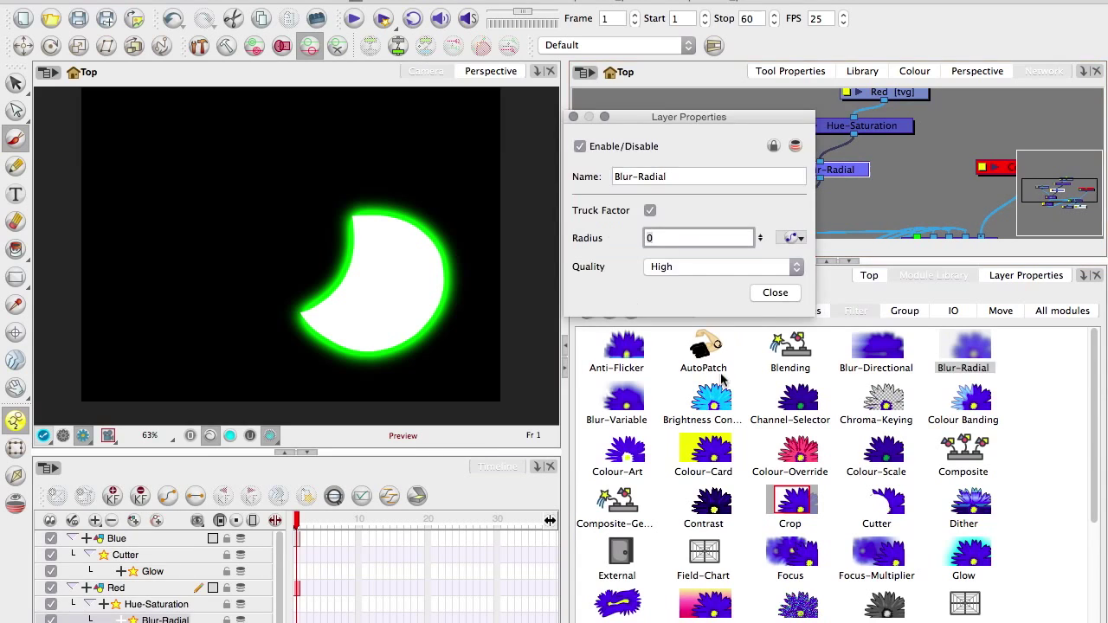
type("10")
left_click(775, 292)
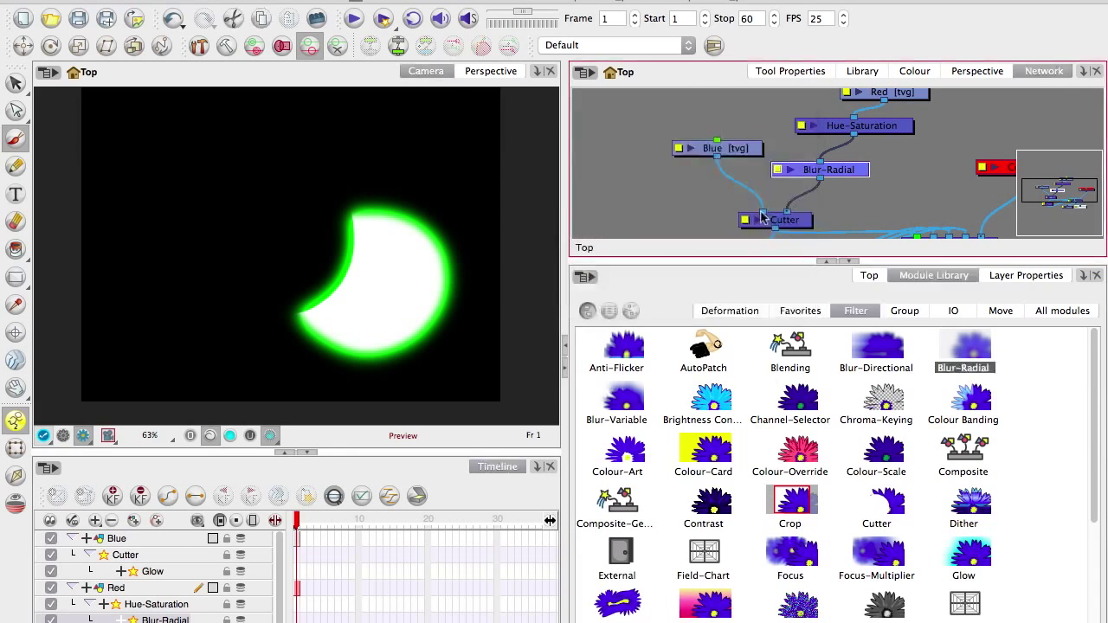
double_click(739, 158)
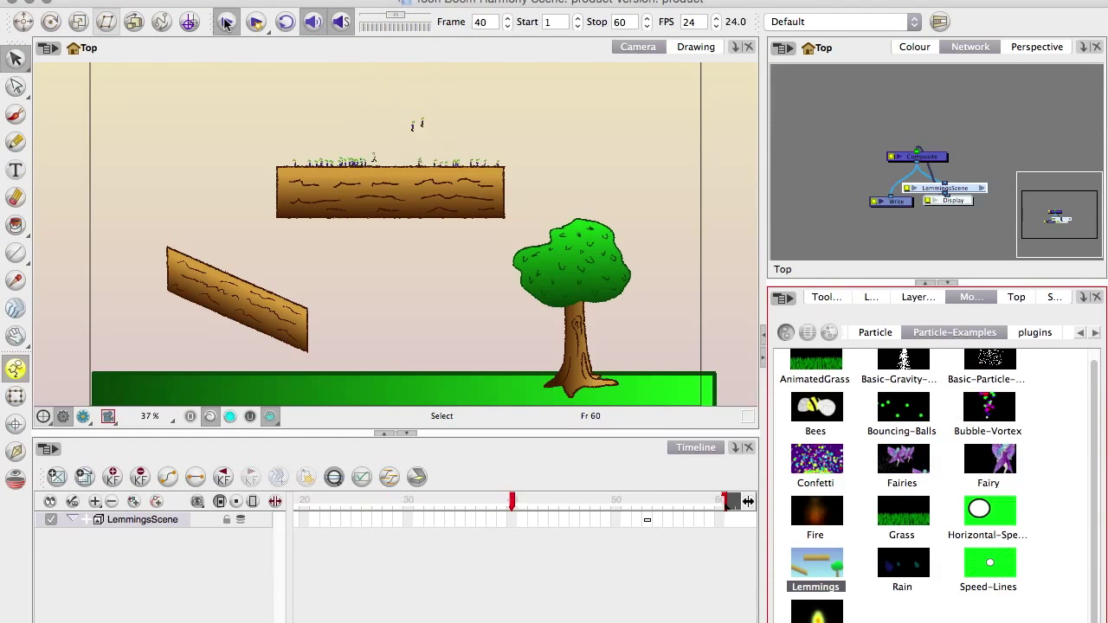
Stop playback, enlarge the Network view, and enter LemmingsScene and then Lemmings_ParticleGroup_.
left_click(225, 22)
left_click_drag(760, 248, 245, 260)
left_click_drag(599, 282, 599, 456)
left_click(644, 186)
left_click(720, 158)
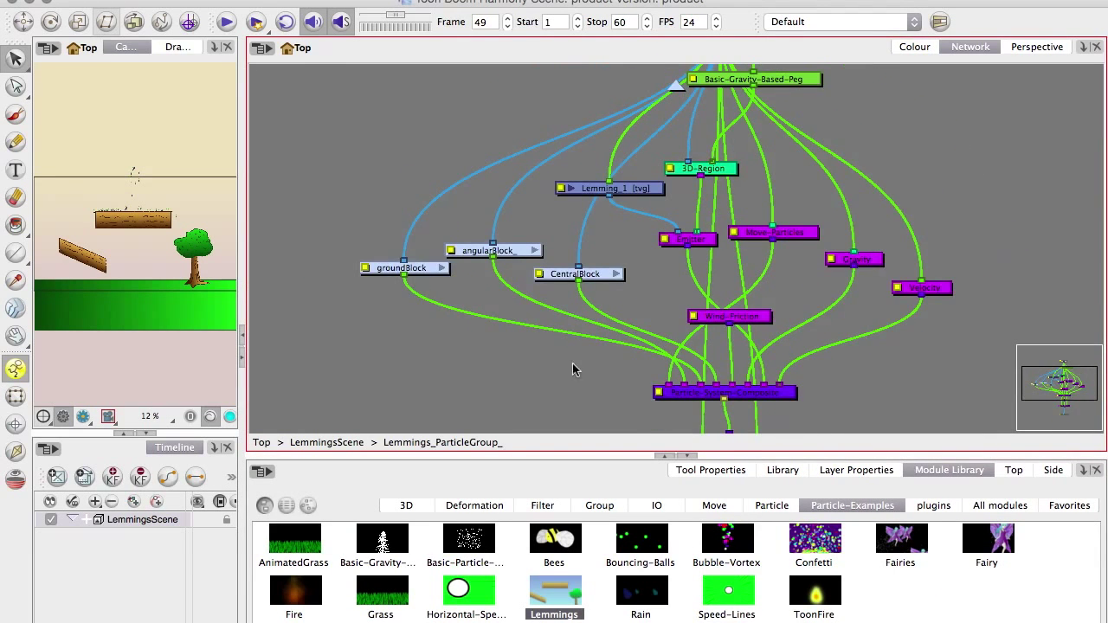
Peek inside CentralBlock, select the Gravity module, and scrub frames 21–23 in a wider preview.
left_click_drag(246, 285, 382, 286)
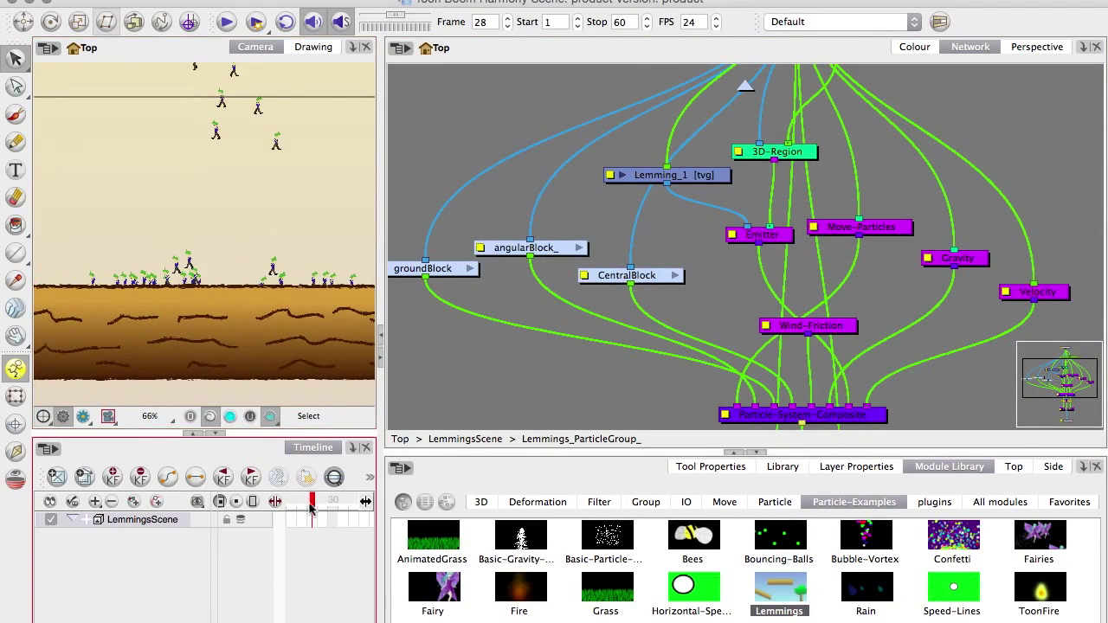
left_click(676, 275)
left_click(745, 86)
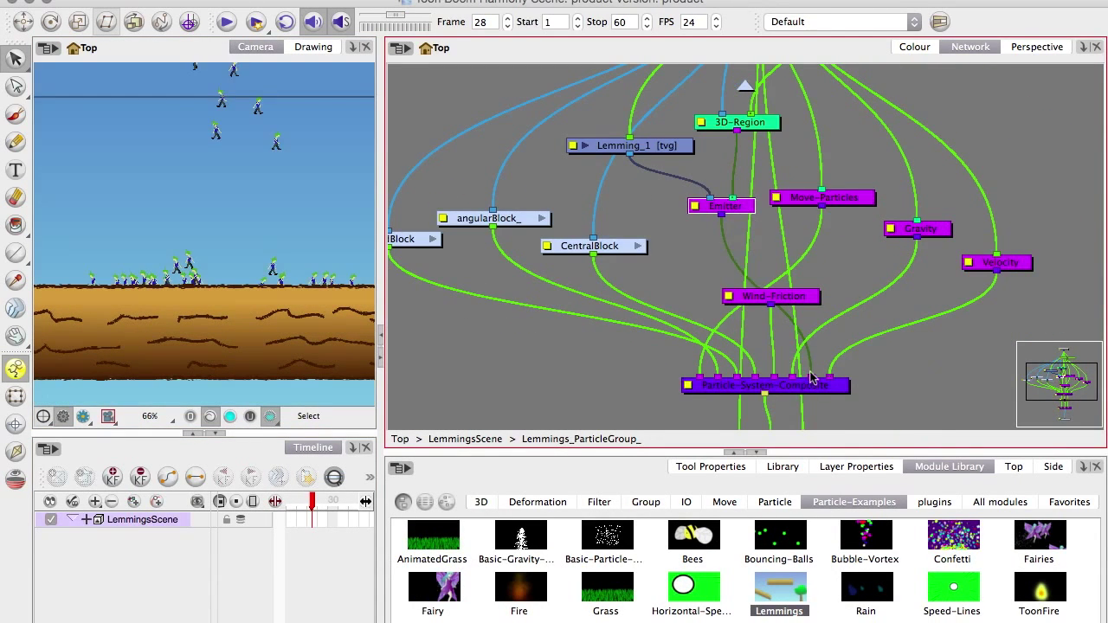
left_click(290, 501)
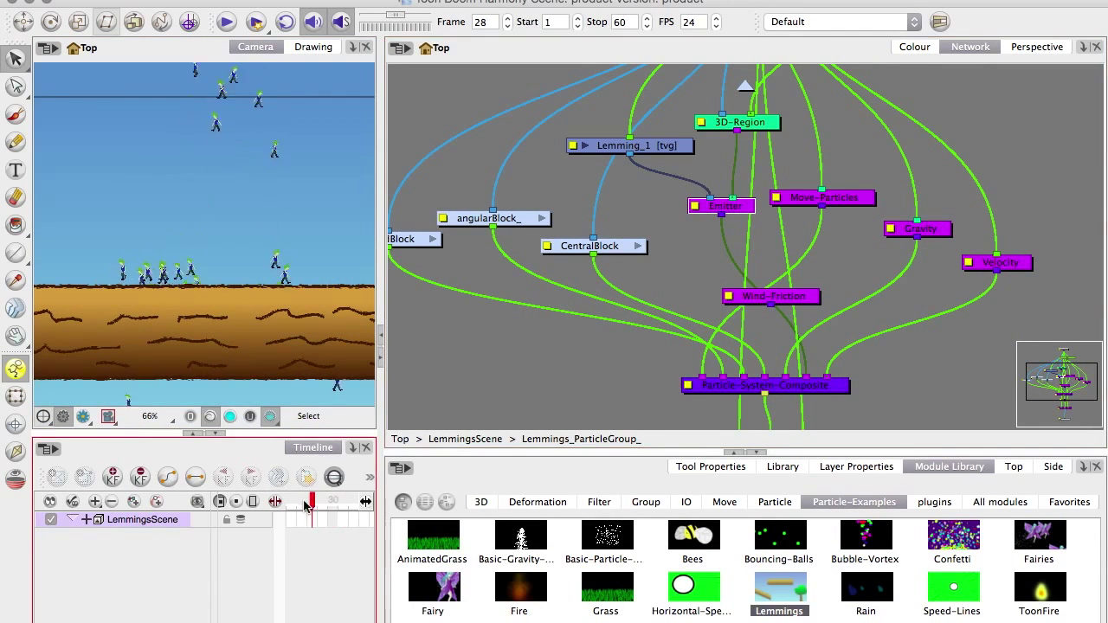
scroll(620, 366, "up", 2)
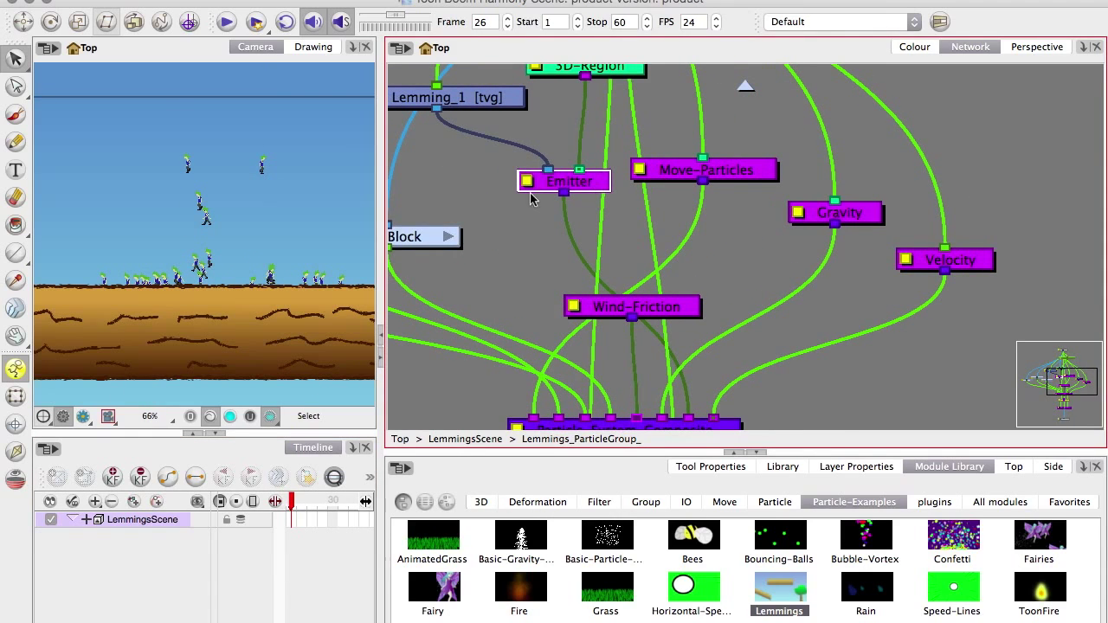
left_click(826, 221)
left_click_drag(380, 499, 564, 481)
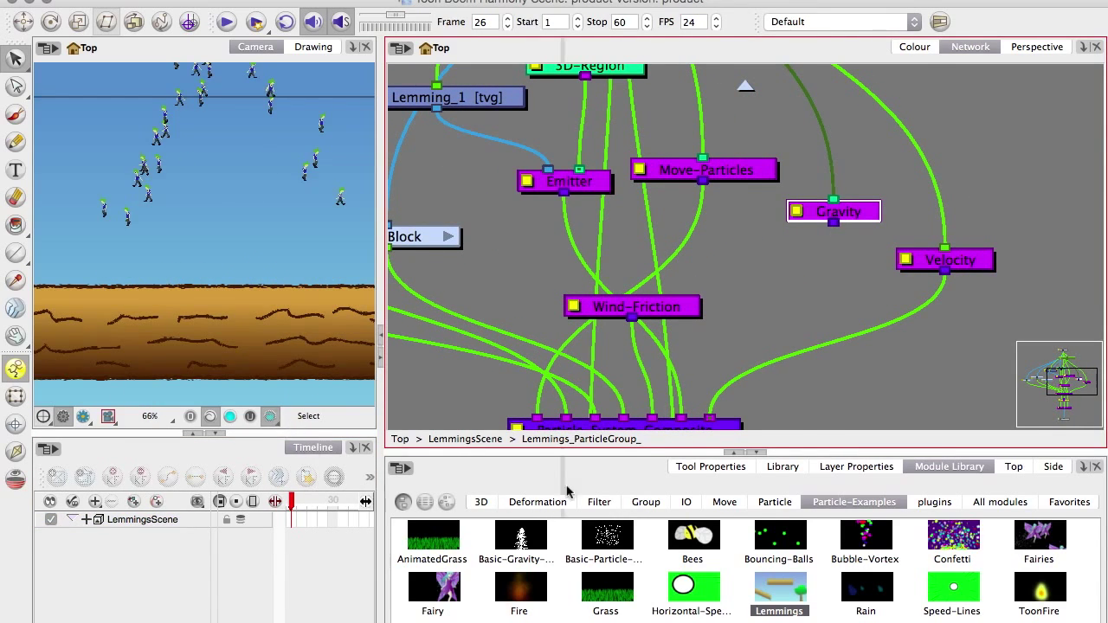
left_click_drag(318, 505, 463, 522)
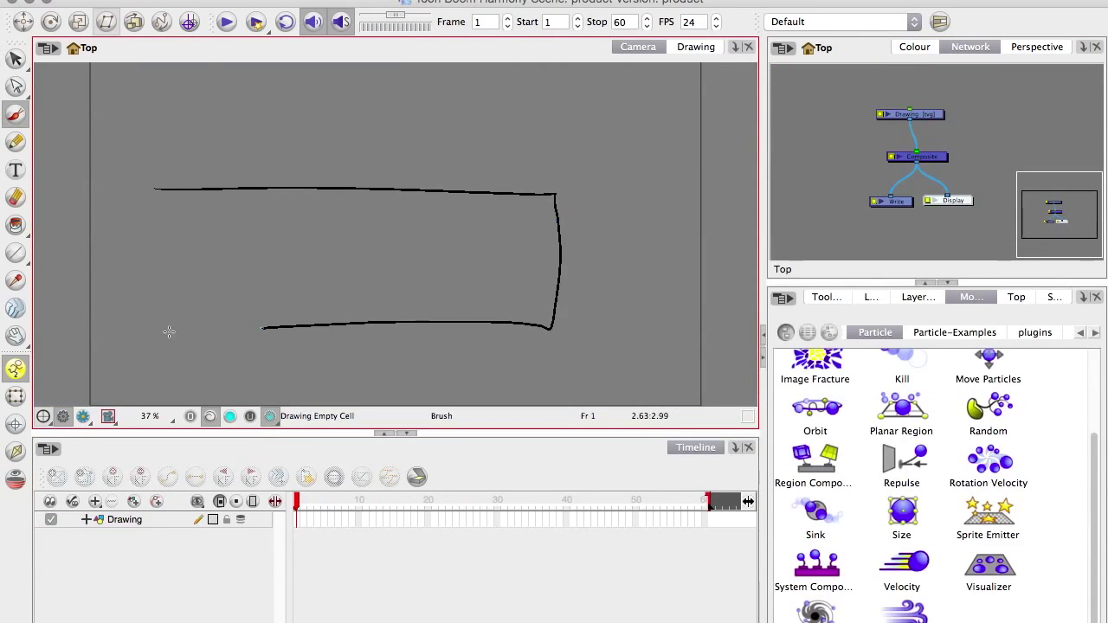
Add a new Drawing_1 layer and select it for drawing.
left_click_drag(265, 330, 149, 188)
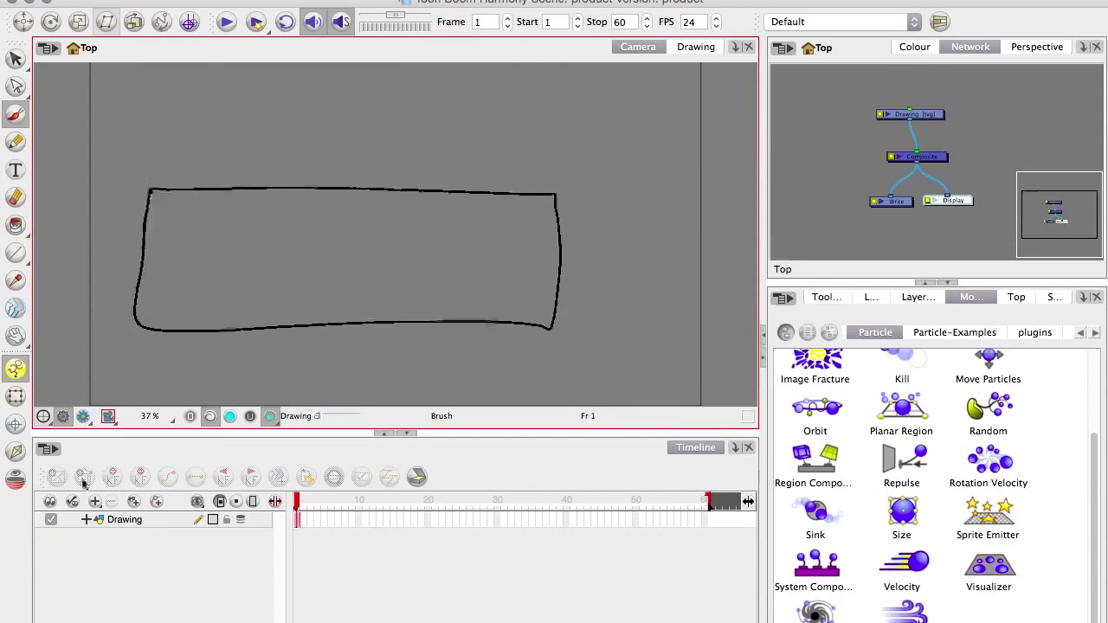
left_click(95, 501)
left_click(299, 536)
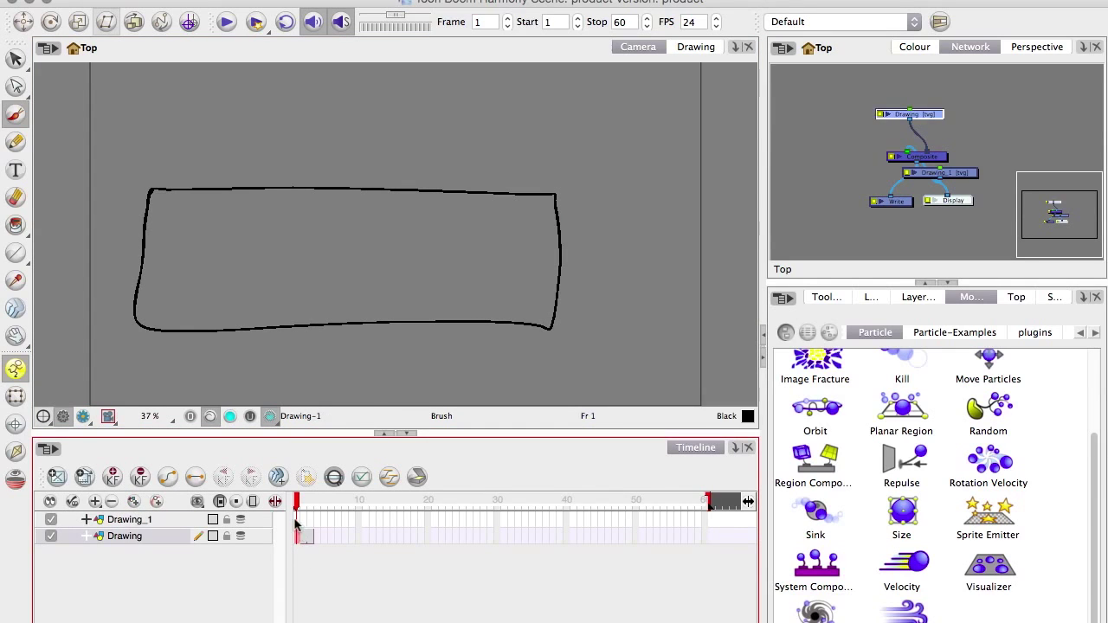
left_click(296, 520)
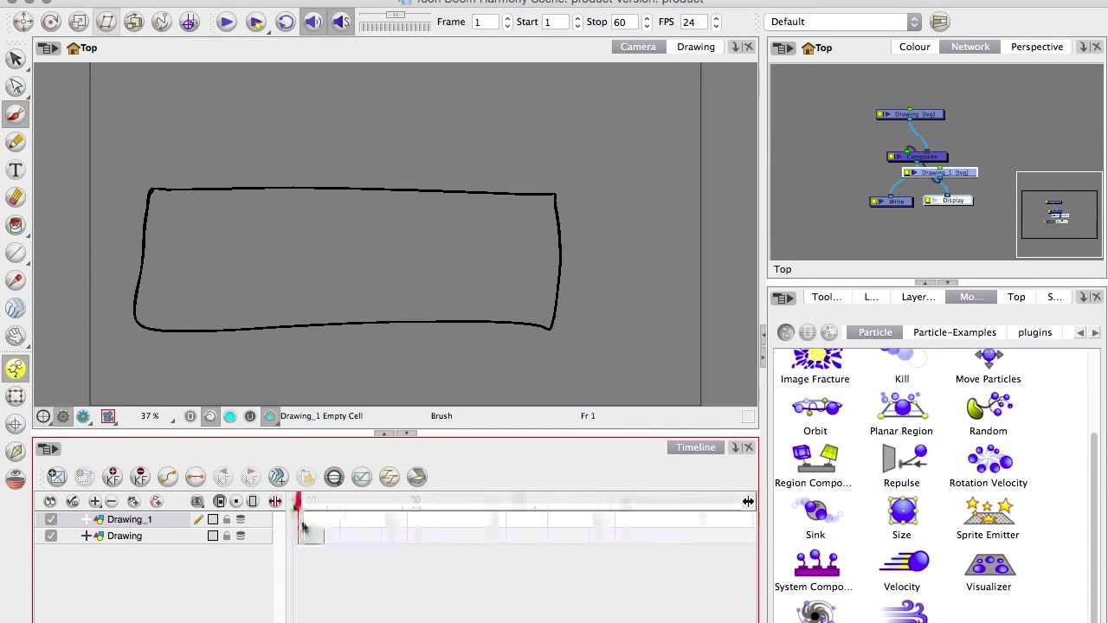
left_click(16, 252)
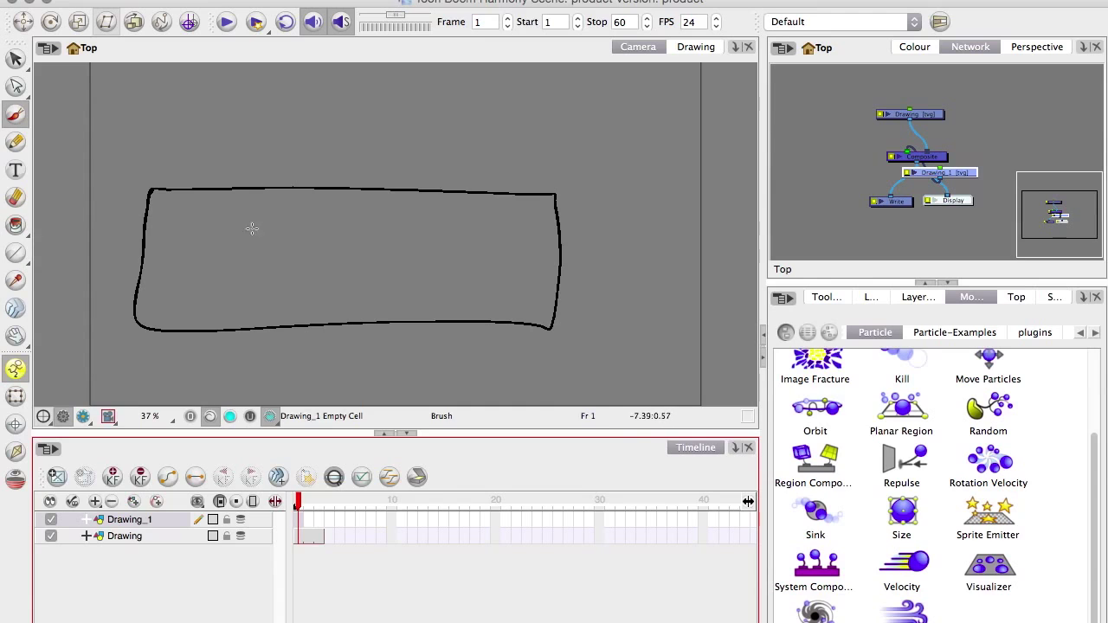
Draw a circle, square and triangle on frames 1–3 of Drawing_1, reviewing them with the rectangle hidden.
mouse_move(264, 245)
left_mouse_down()
mouse_move(169, 241)
mouse_move(264, 246)
left_mouse_up()
key("period")
mouse_move(318, 214)
left_mouse_down()
mouse_move(292, 217)
mouse_move(316, 213)
left_mouse_up()
key("period")
left_click_drag(477, 216, 477, 210)
left_click(50, 536)
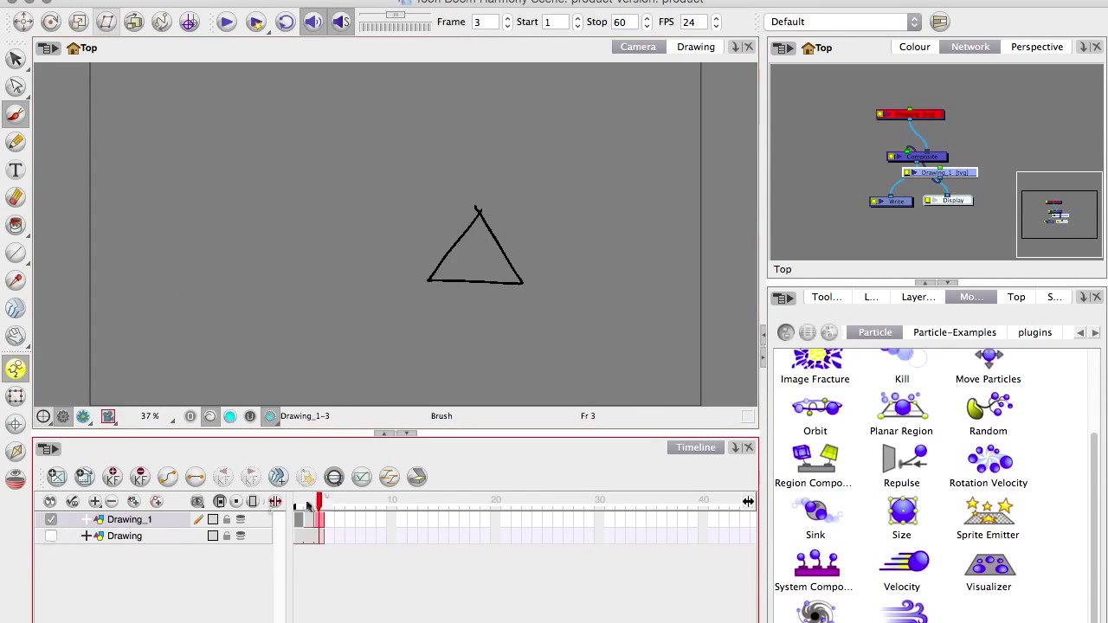
left_click(312, 506)
left_click_drag(314, 506, 265, 517)
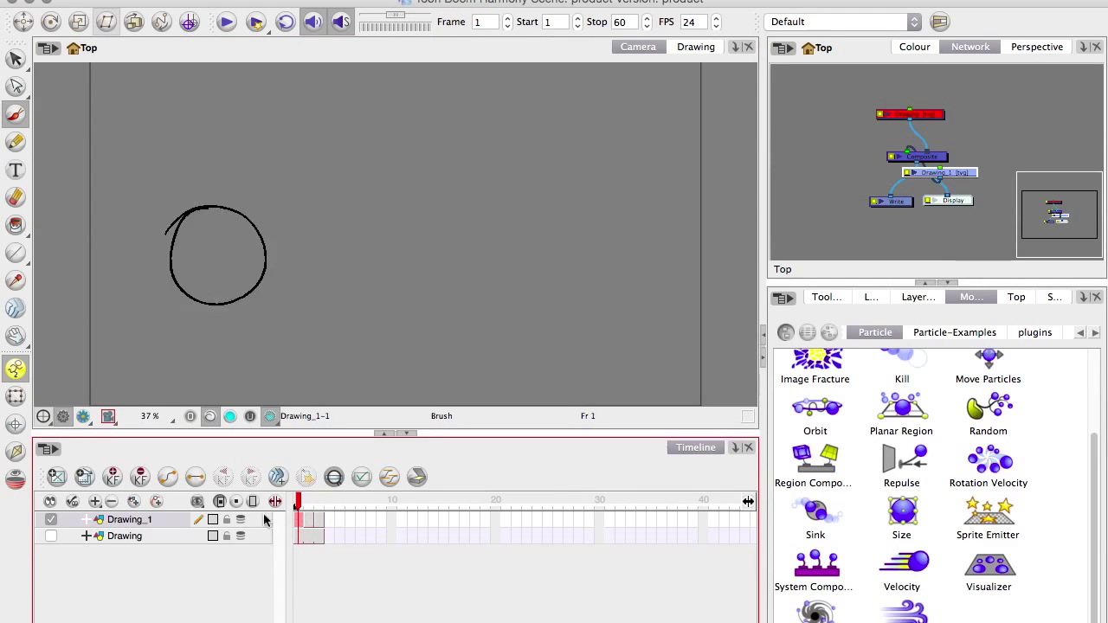
left_click(50, 535)
Merge Drawing_1 into the Drawing layer with Merge Selected Layers and check frames 1–2.
left_click(124, 536, "shift")
right_click(128, 534)
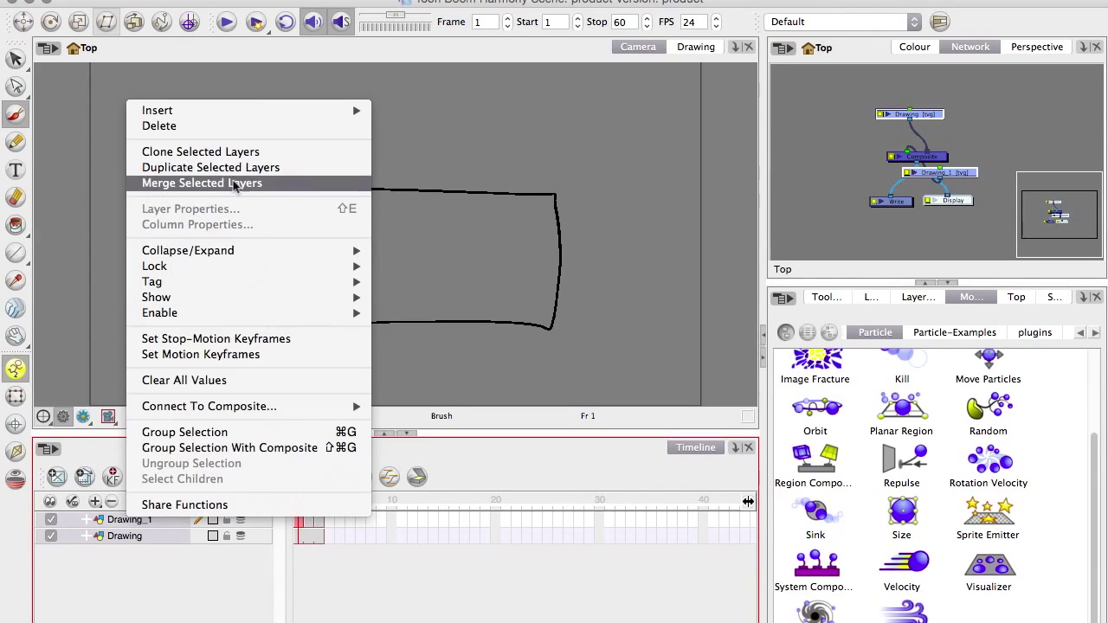
left_click(156, 183)
left_click(661, 344)
left_click(308, 509)
left_click(298, 511)
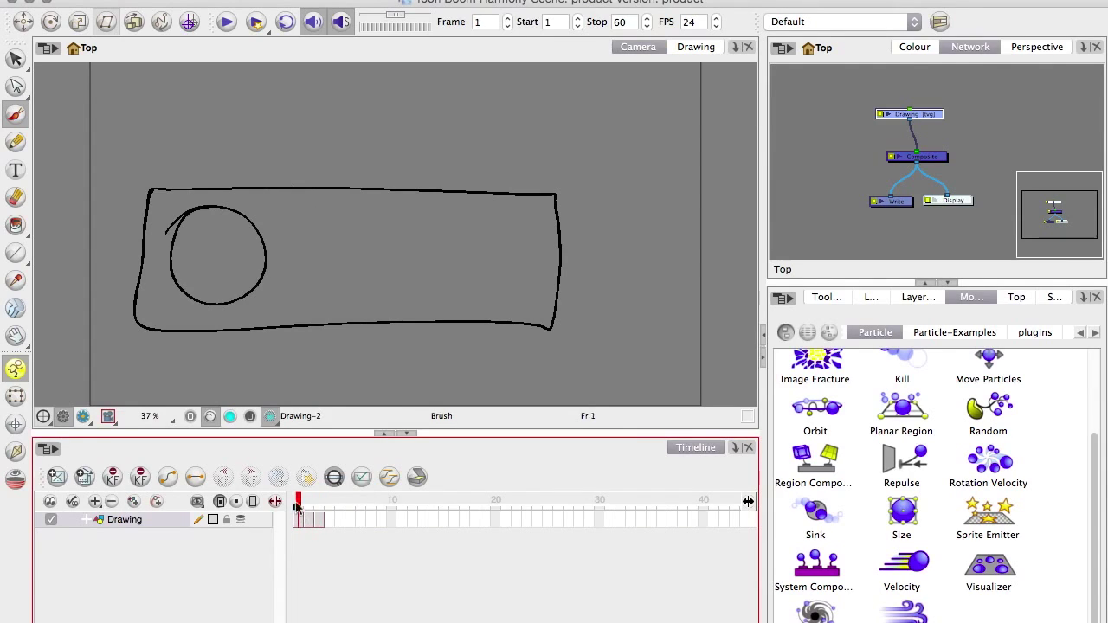